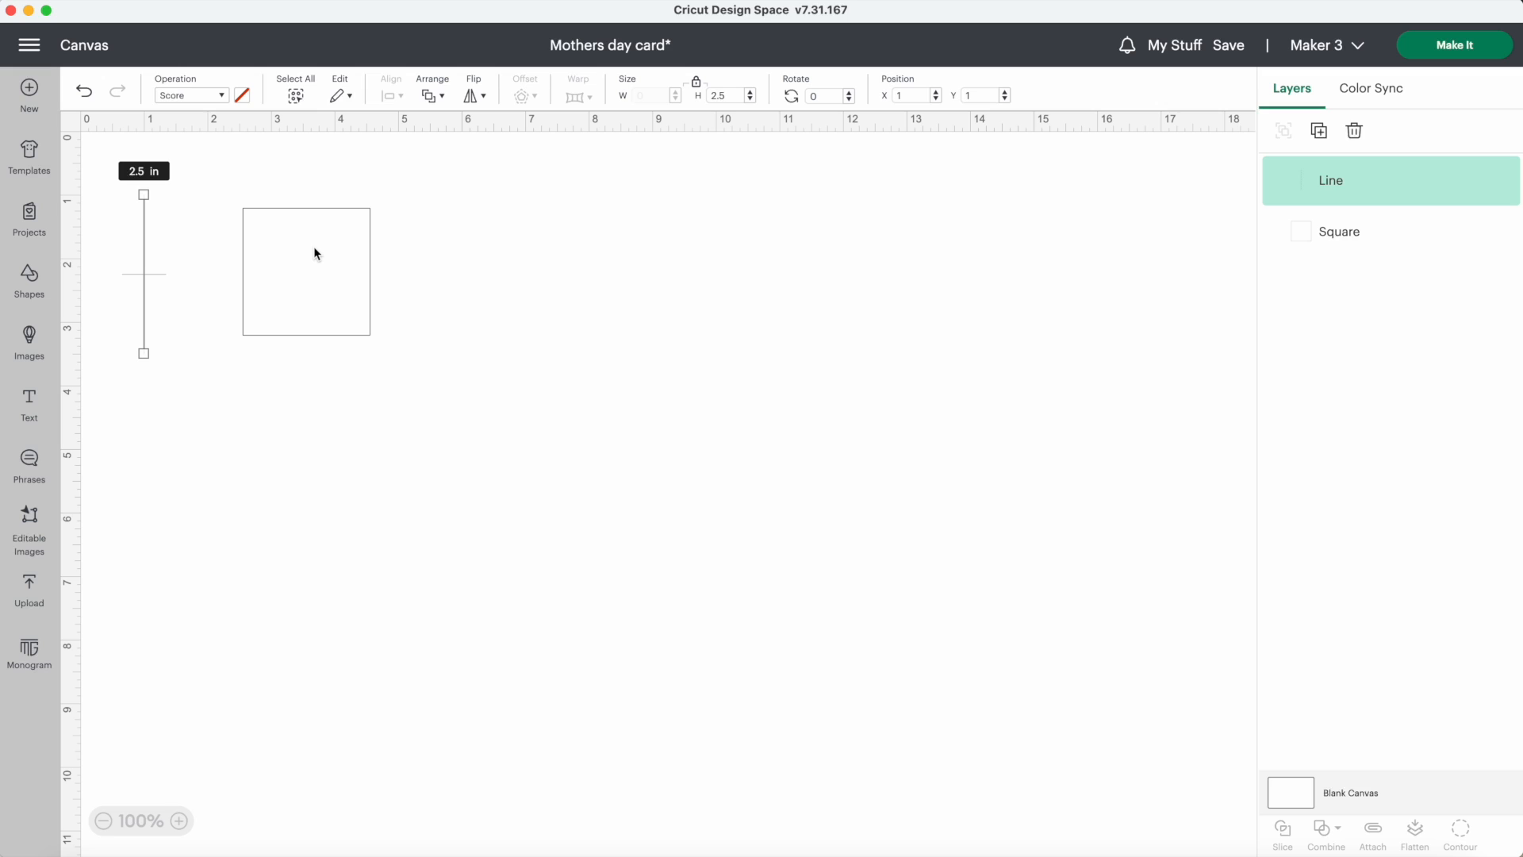
- Unlock the square's proportions and resize it to 7 in wide by 4 in high
click(314, 254)
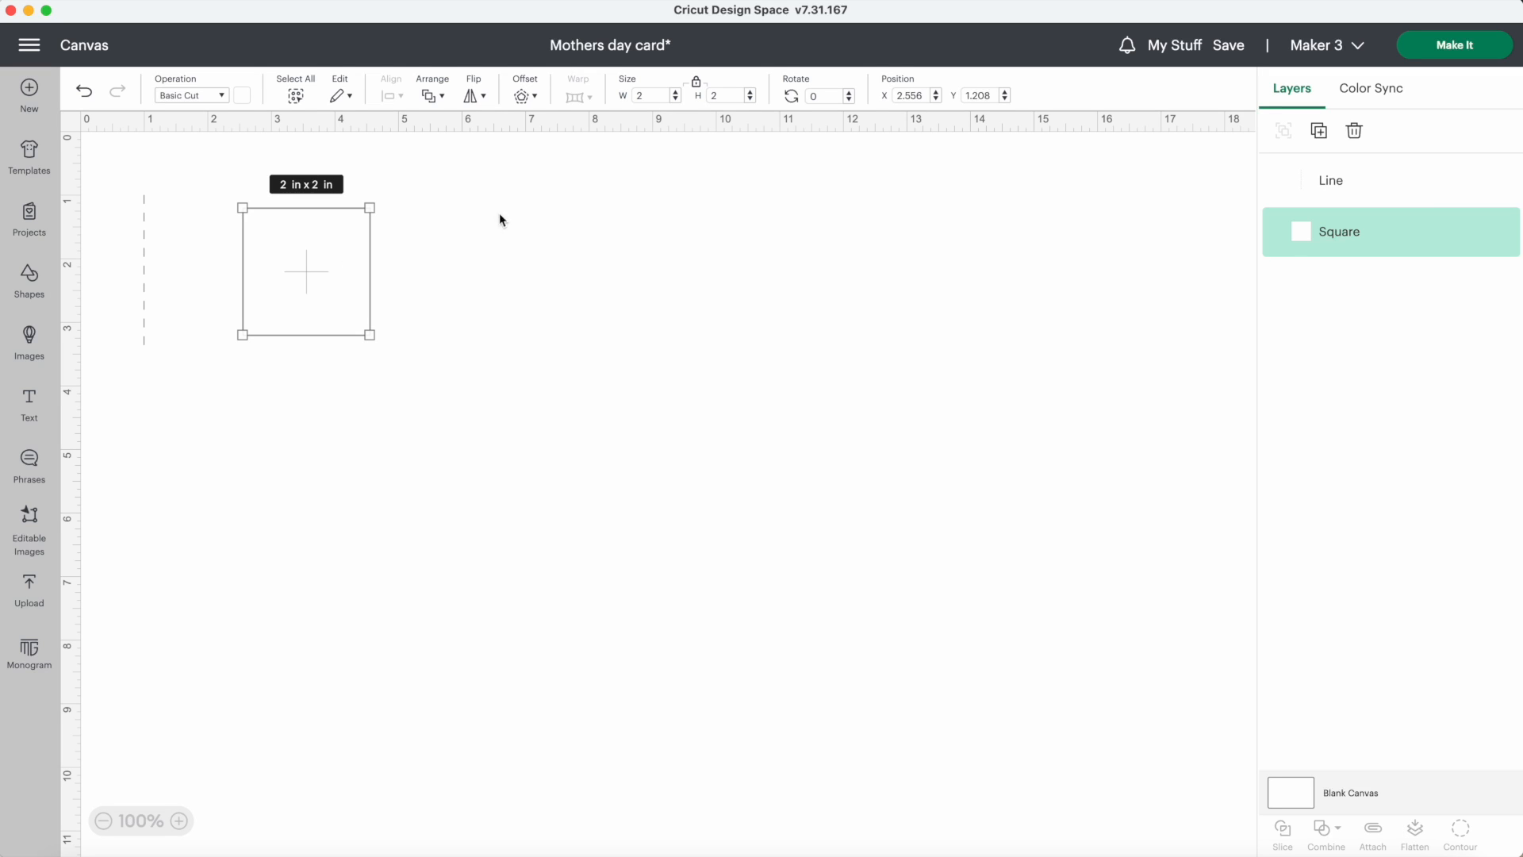
click(698, 84)
click(659, 95)
key(Tab)
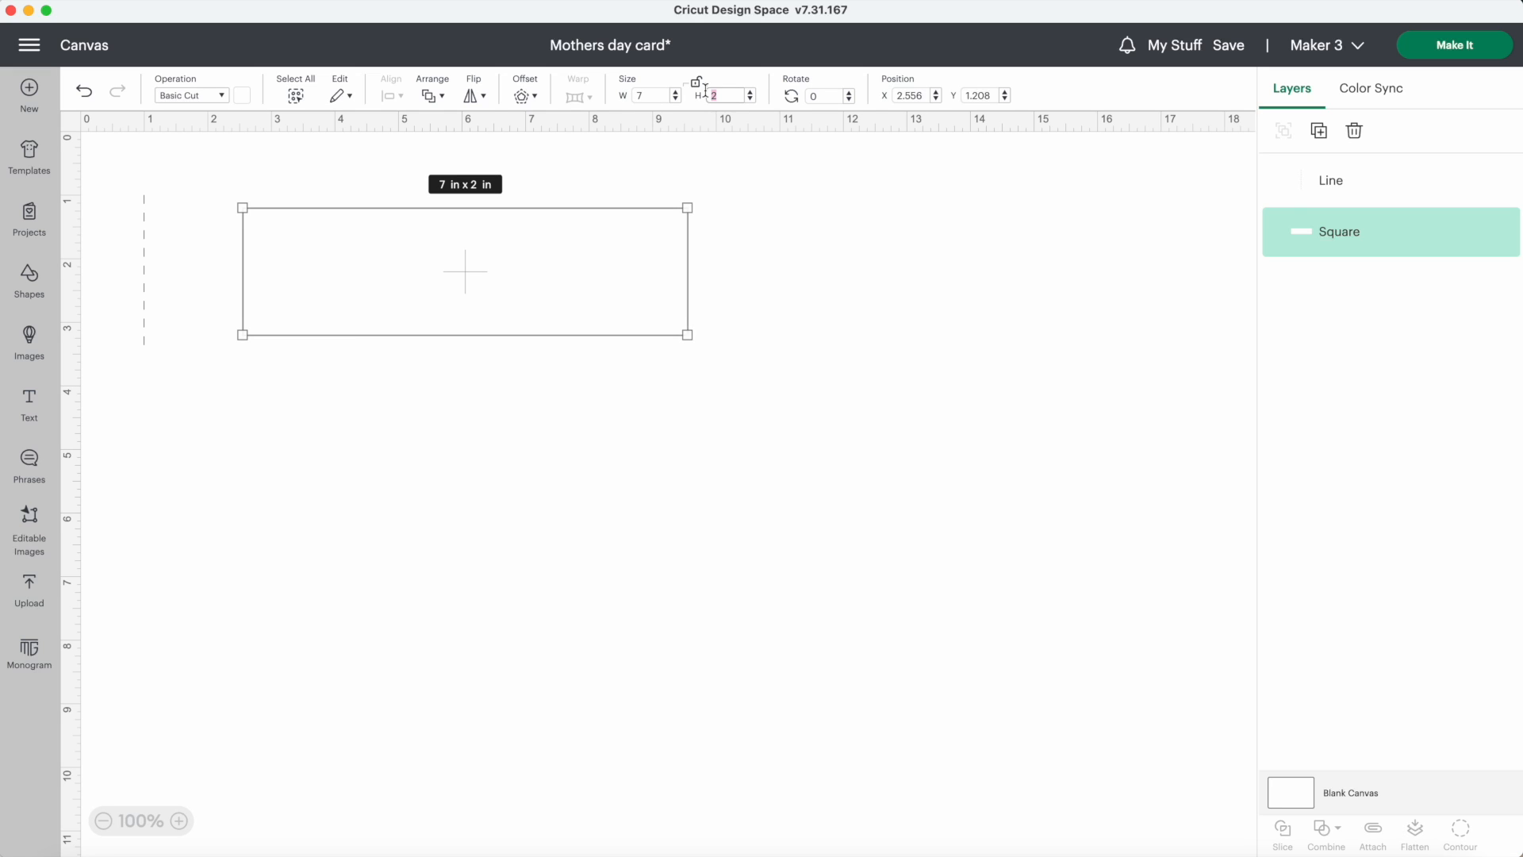
key(Return)
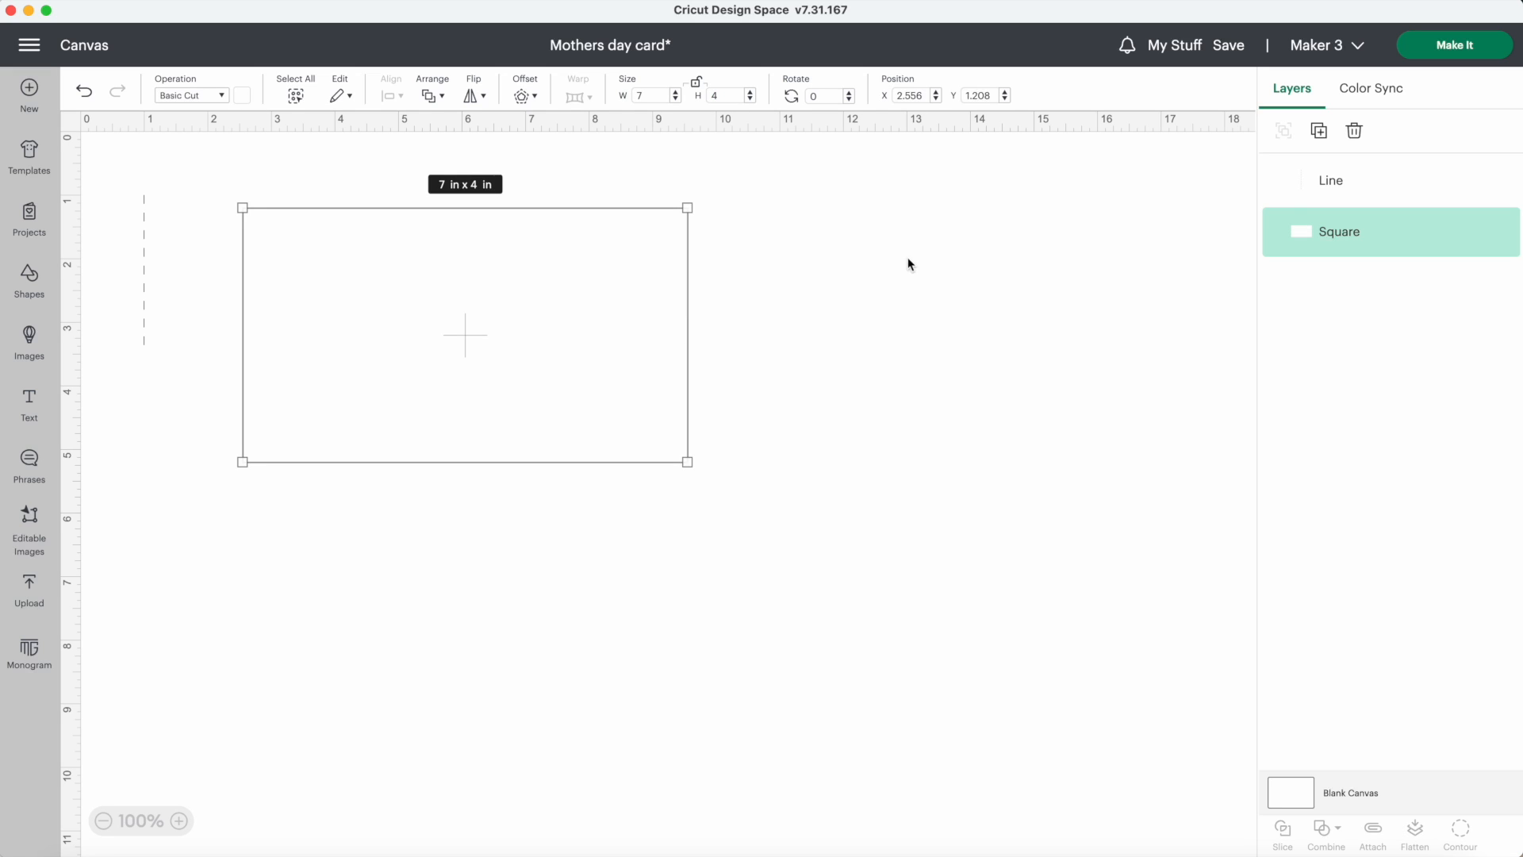
- Move the card rectangle toward the middle of the canvas and place the score line, lengthened past the card's height, near its centre
click(907, 263)
drag(571, 383, 746, 431)
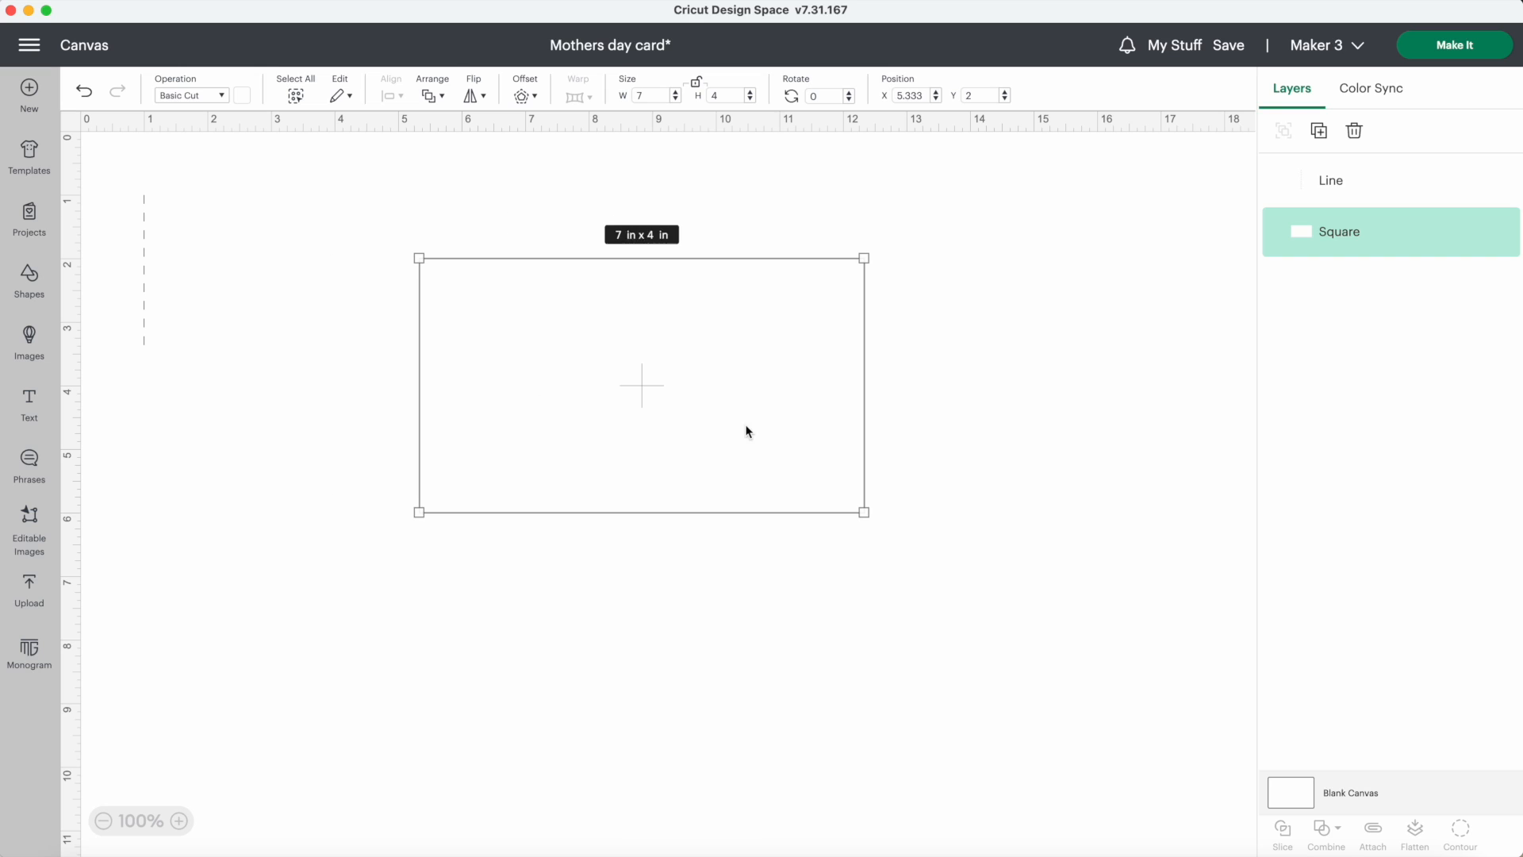
drag(146, 333, 669, 531)
click(753, 568)
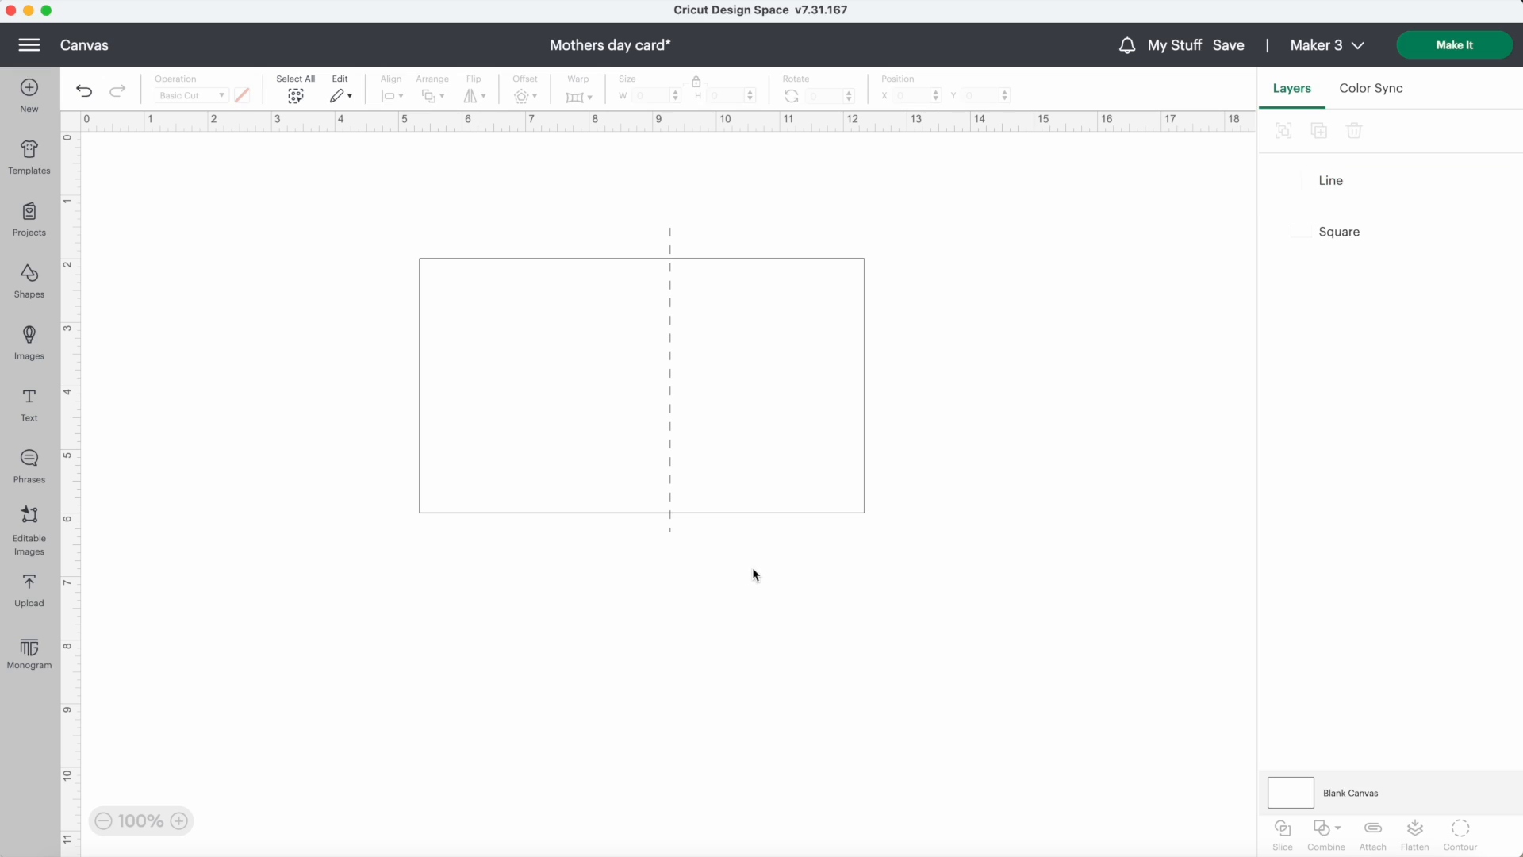
- Shift the card rectangle sideways so the score line runs through its horizontal centre
click(179, 820)
click(181, 821)
click(181, 821)
click(180, 821)
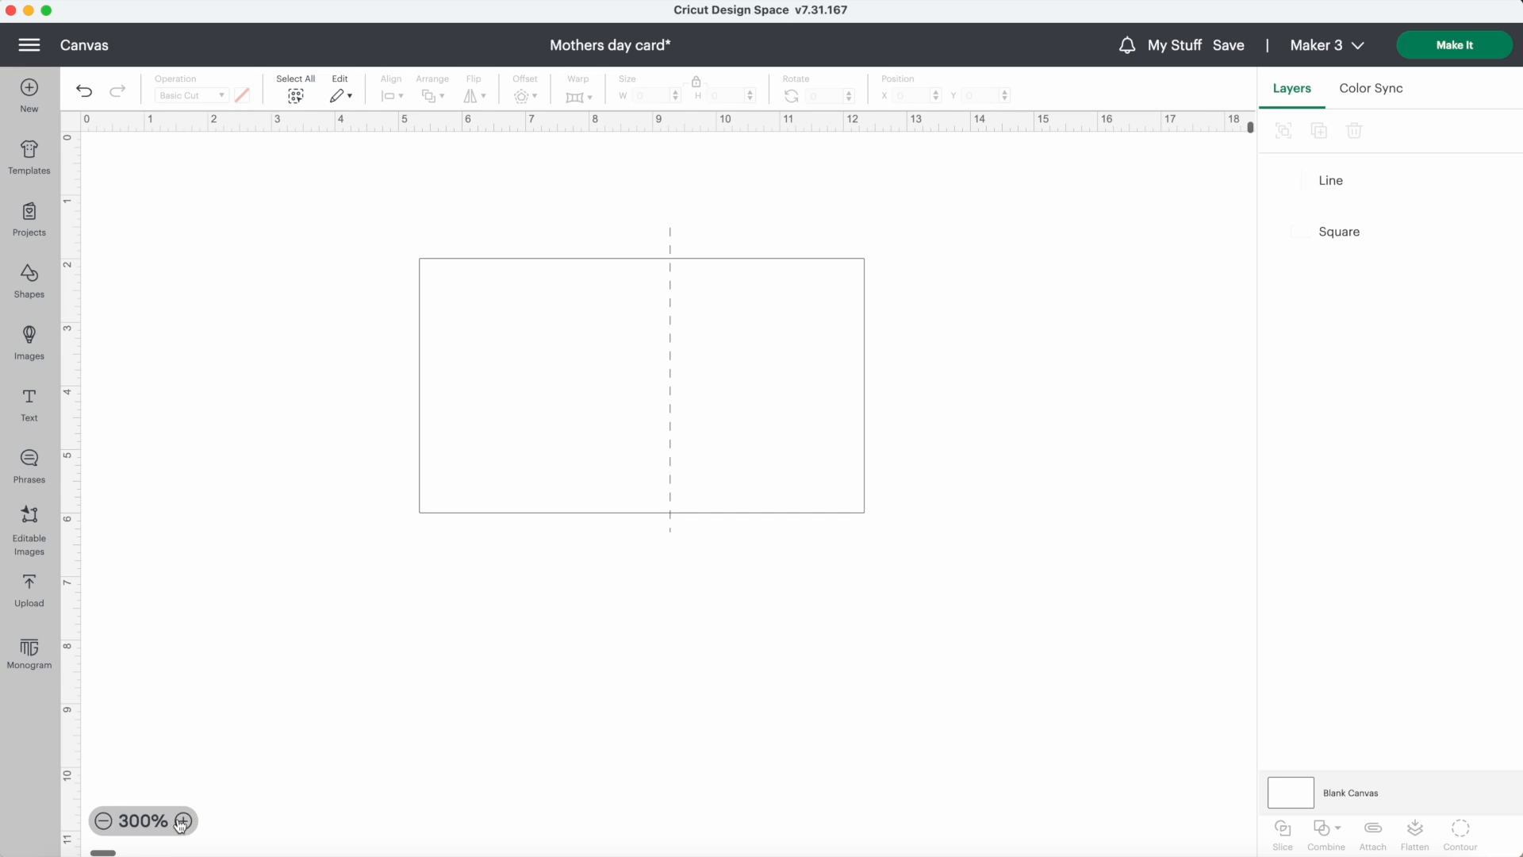
scroll(426, 341, up, 4)
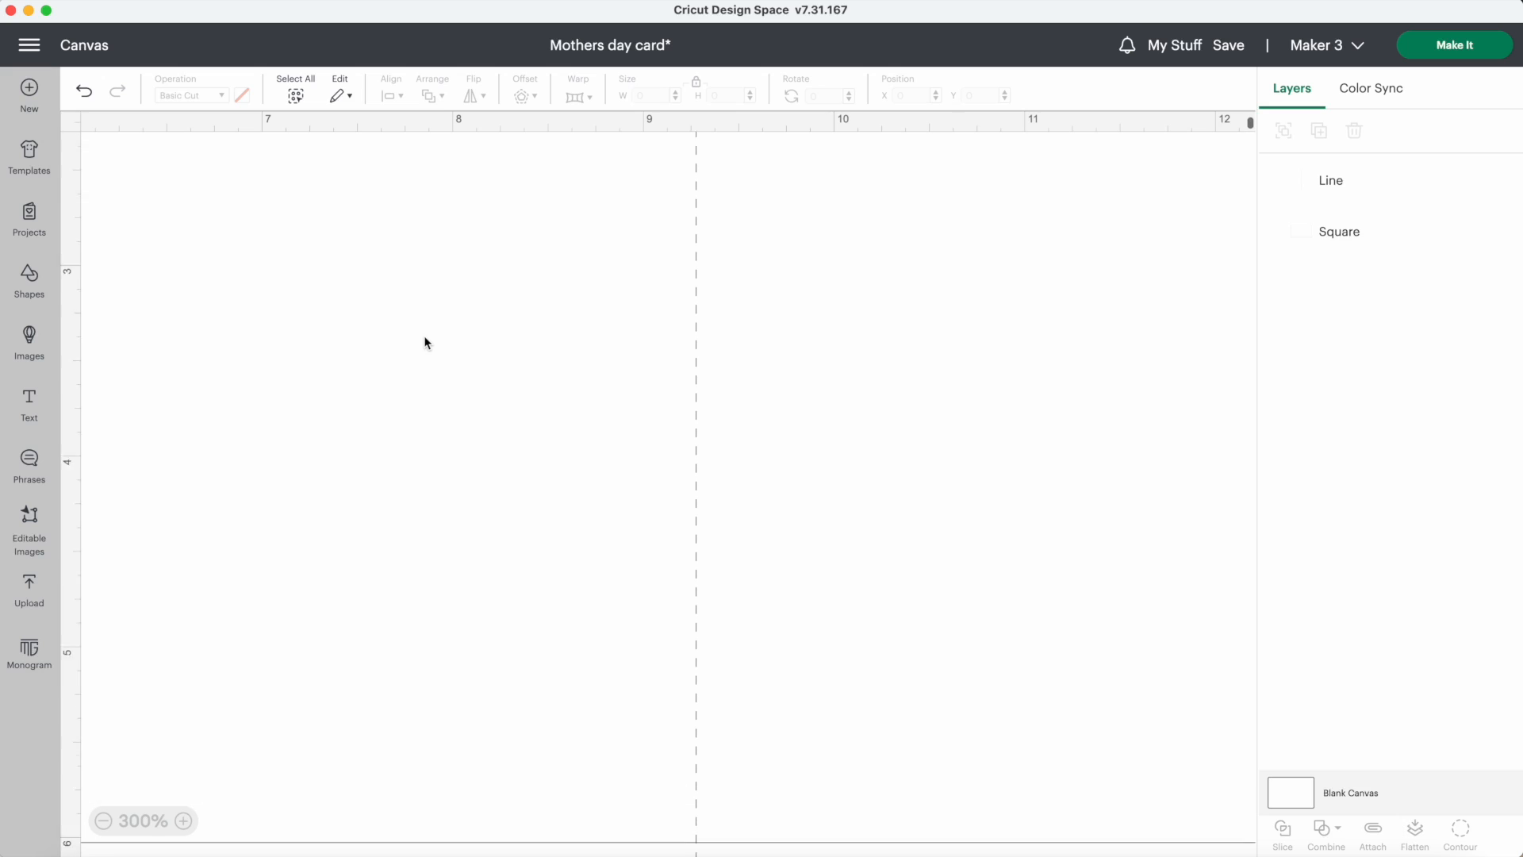
click(391, 480)
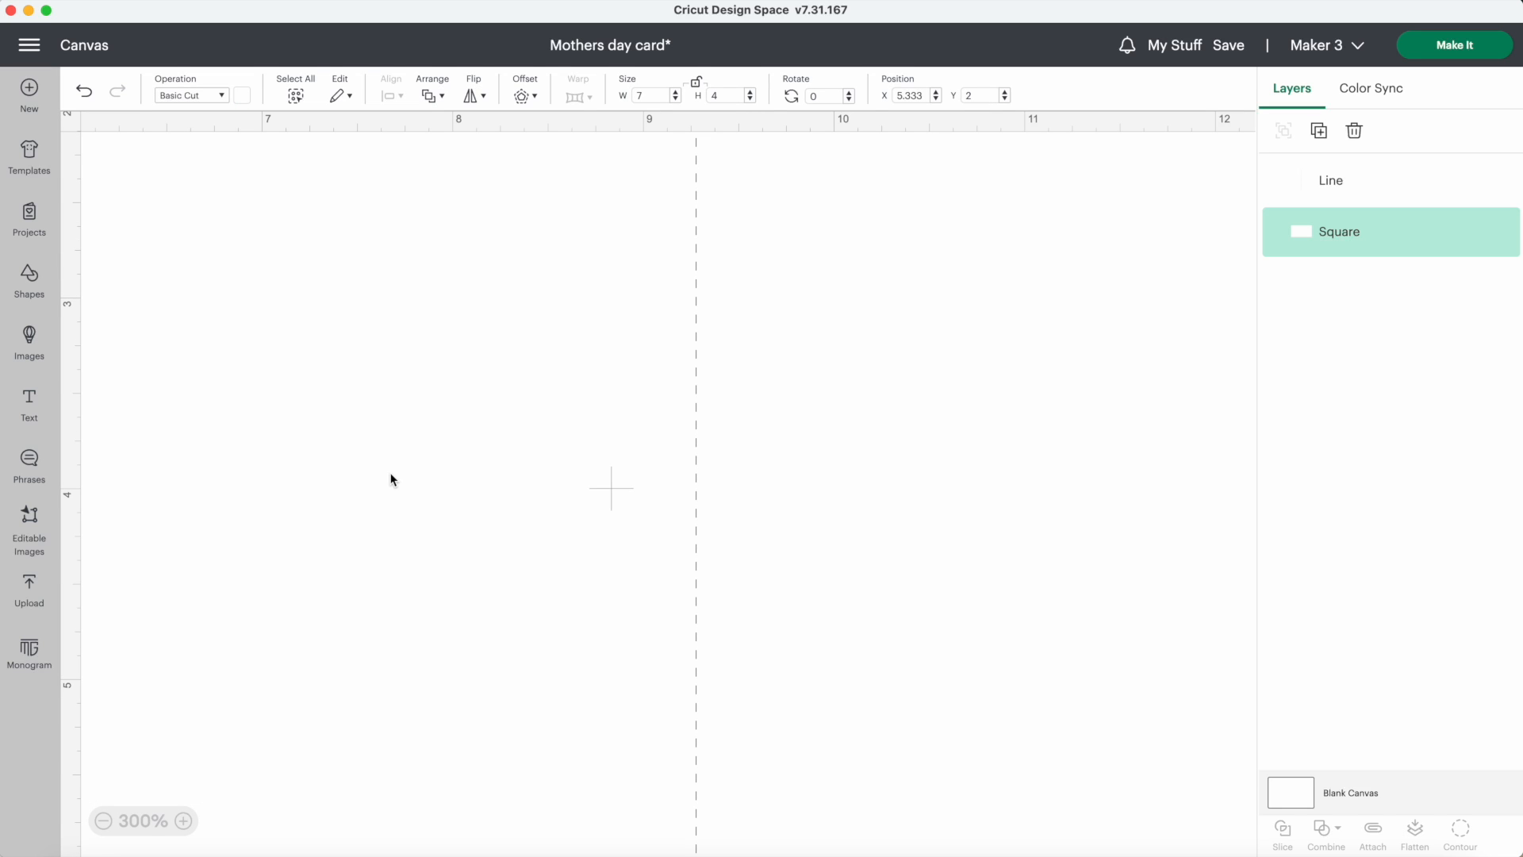
drag(391, 479, 476, 480)
click(104, 822)
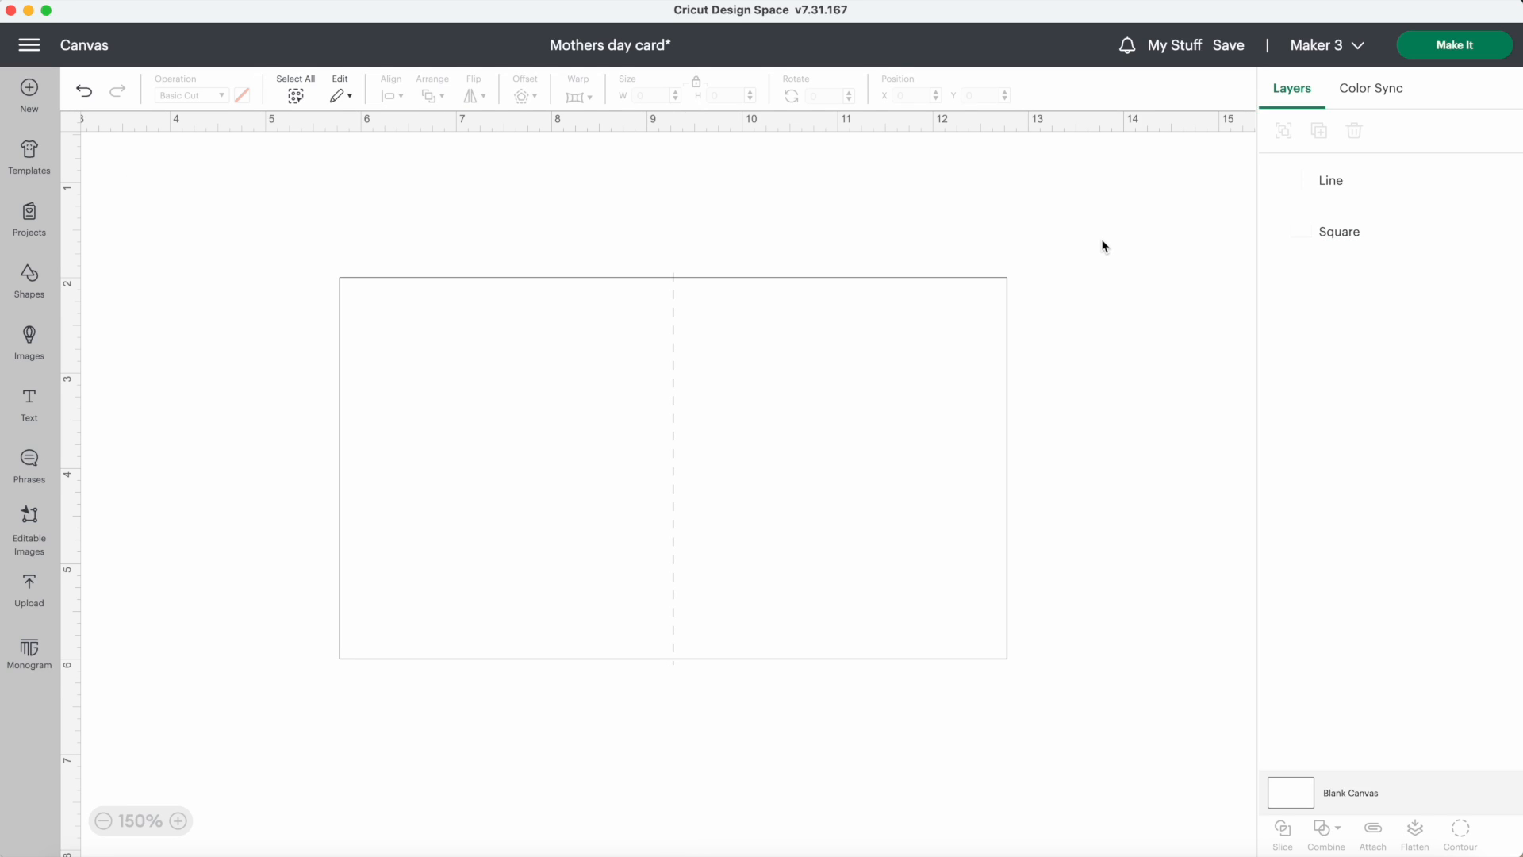
- Attach the score line to the card rectangle
drag(1087, 236, 619, 460)
click(1373, 837)
click(276, 411)
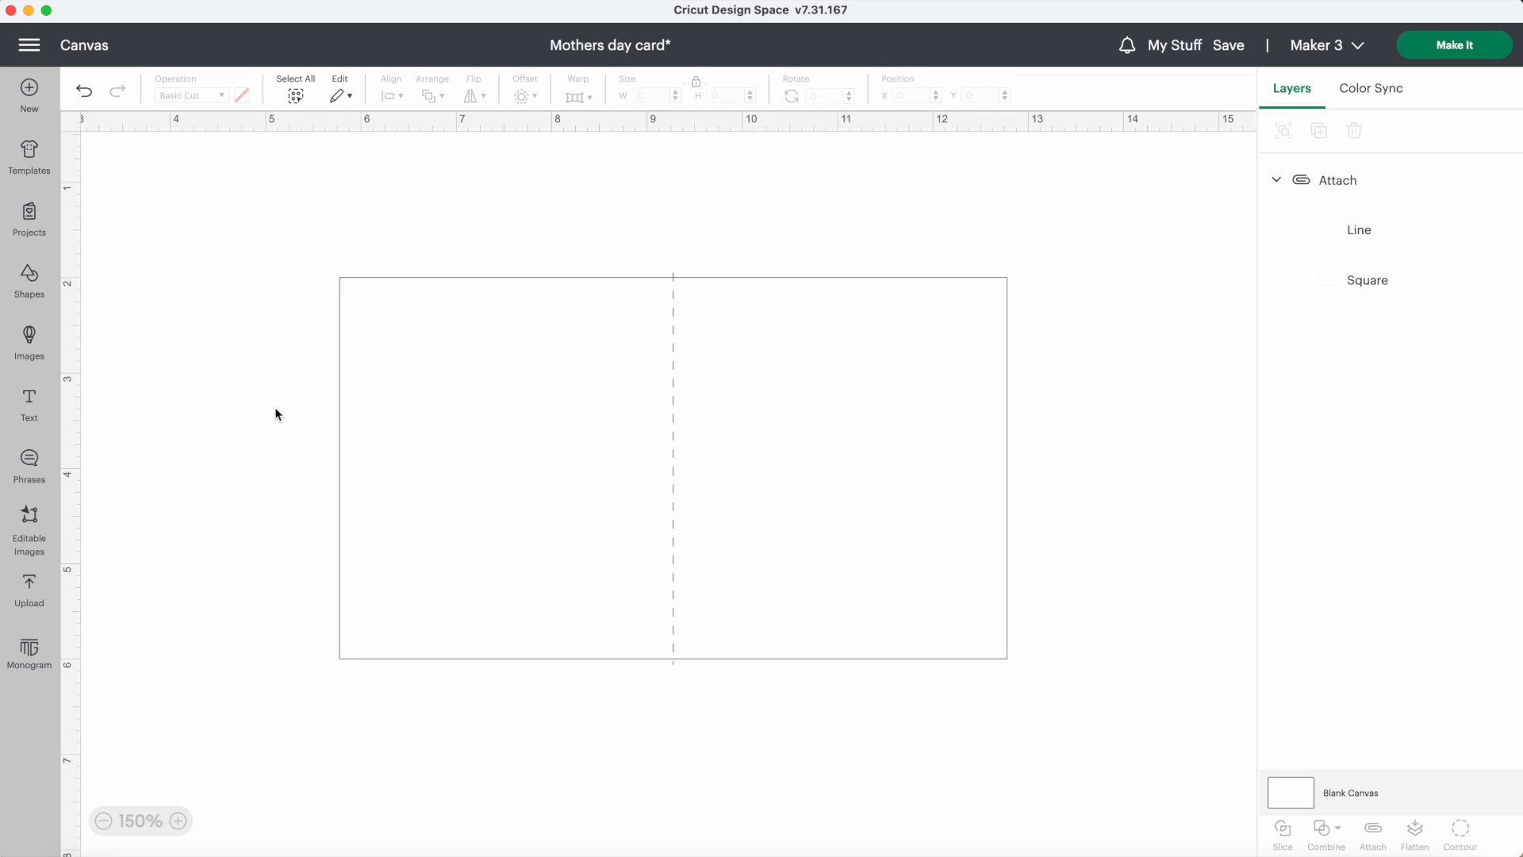
- Search the image library for "mothers day" and limit the results to bookmarked images
click(29, 333)
text(mothers day)
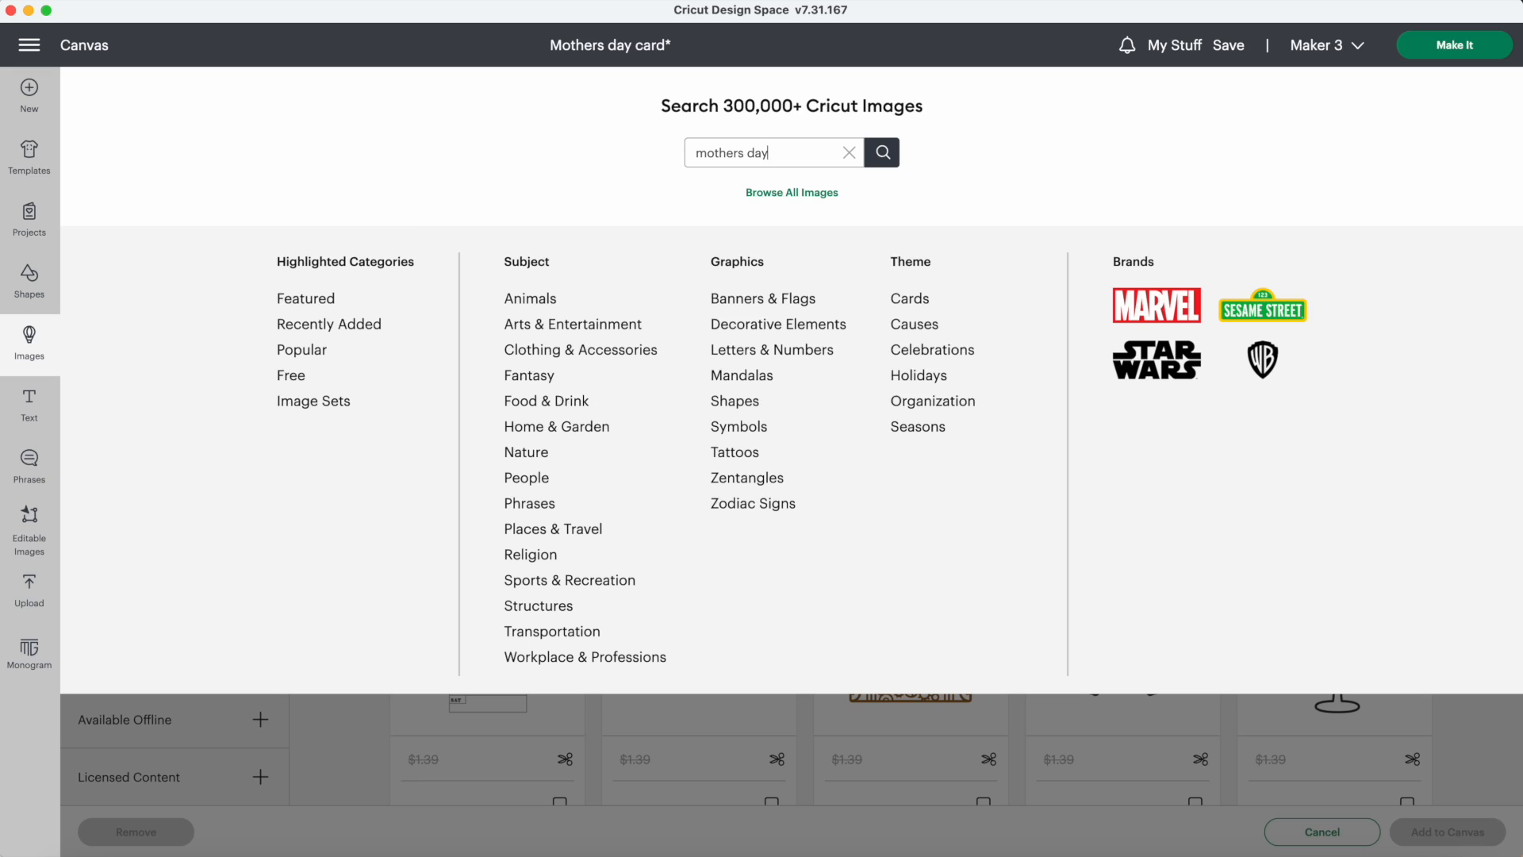
key(Return)
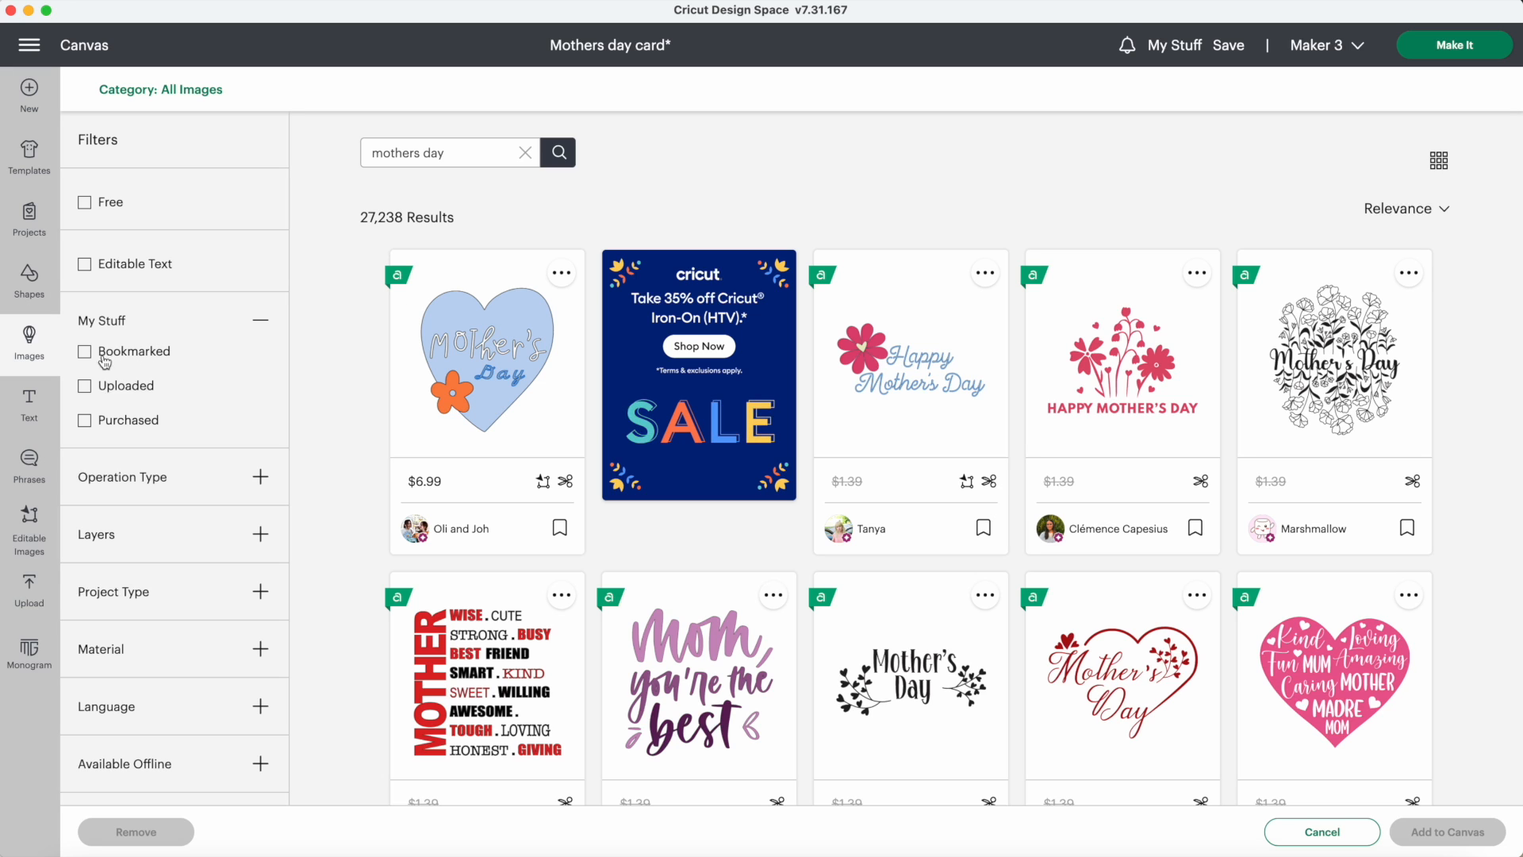
click(85, 352)
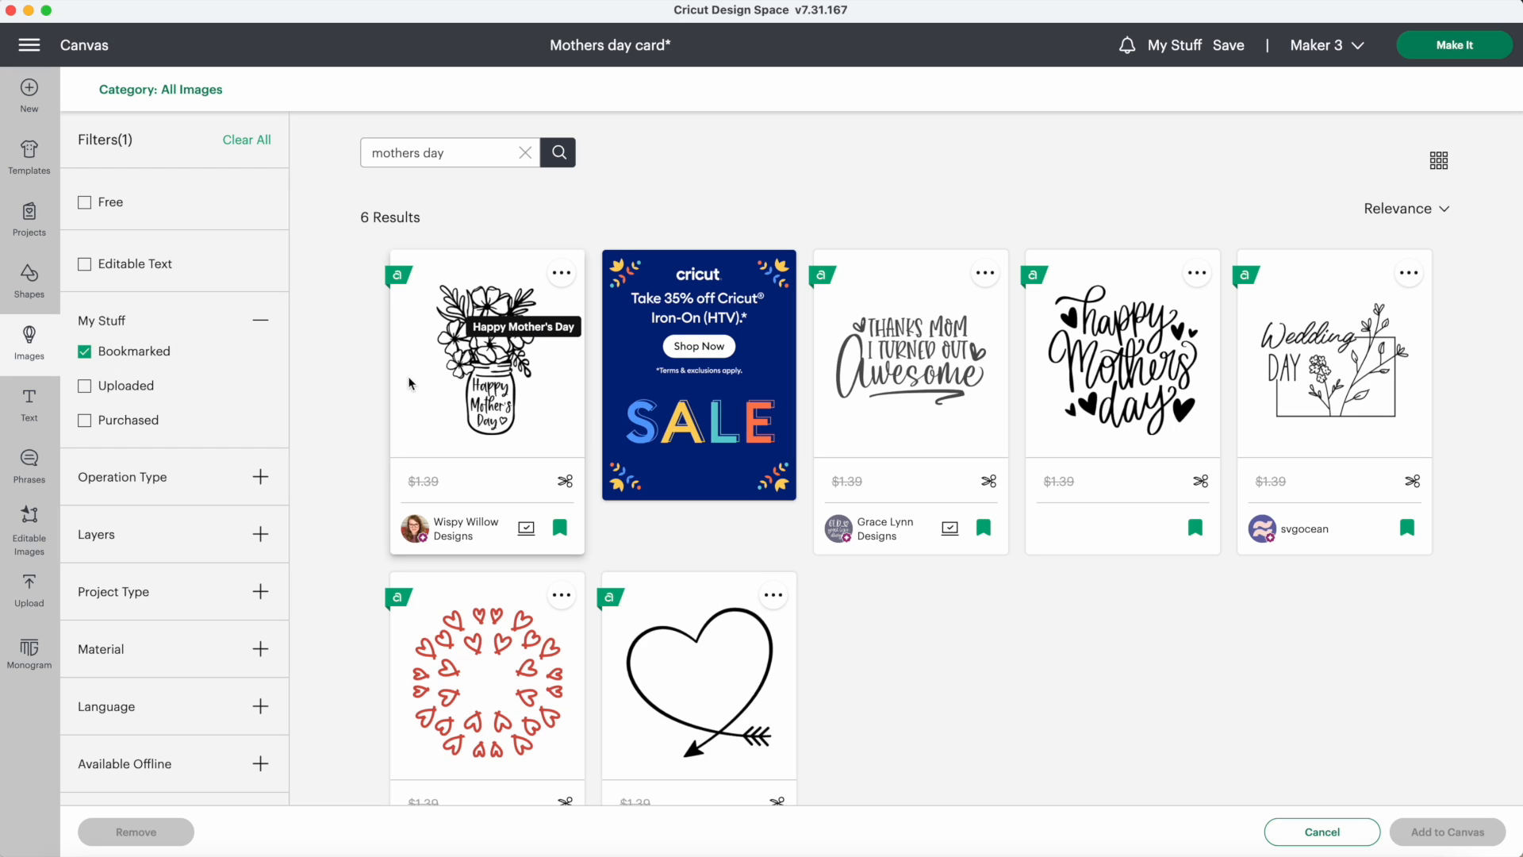
- Add the Happy Mother's Day flower jar image and fit it at about 2.38 x 3.49 in on the card's right half
click(498, 381)
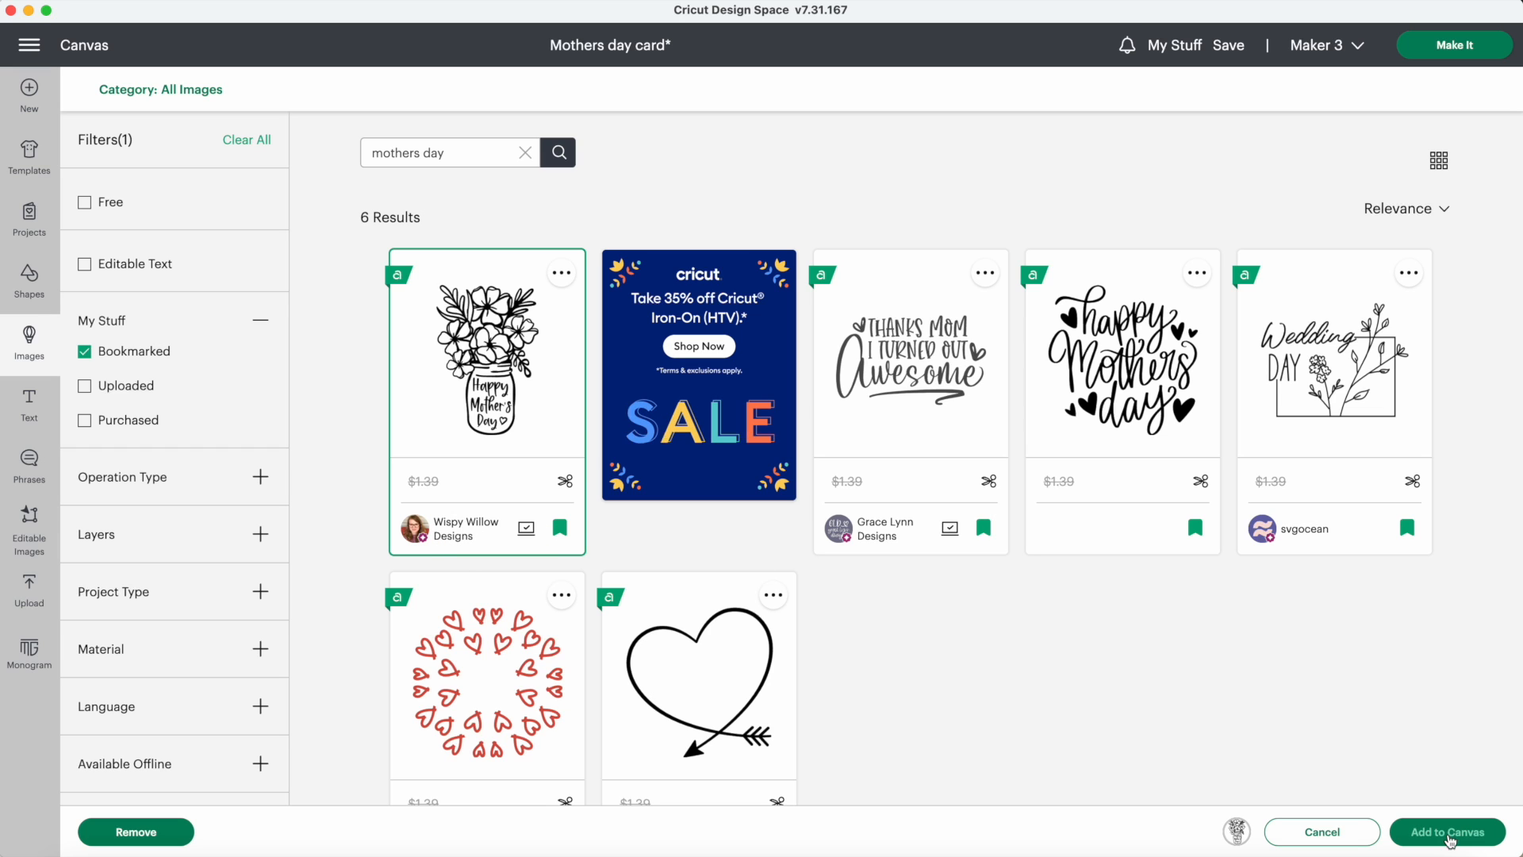
click(1449, 833)
drag(555, 228, 943, 262)
drag(1045, 200, 950, 376)
drag(868, 533, 879, 458)
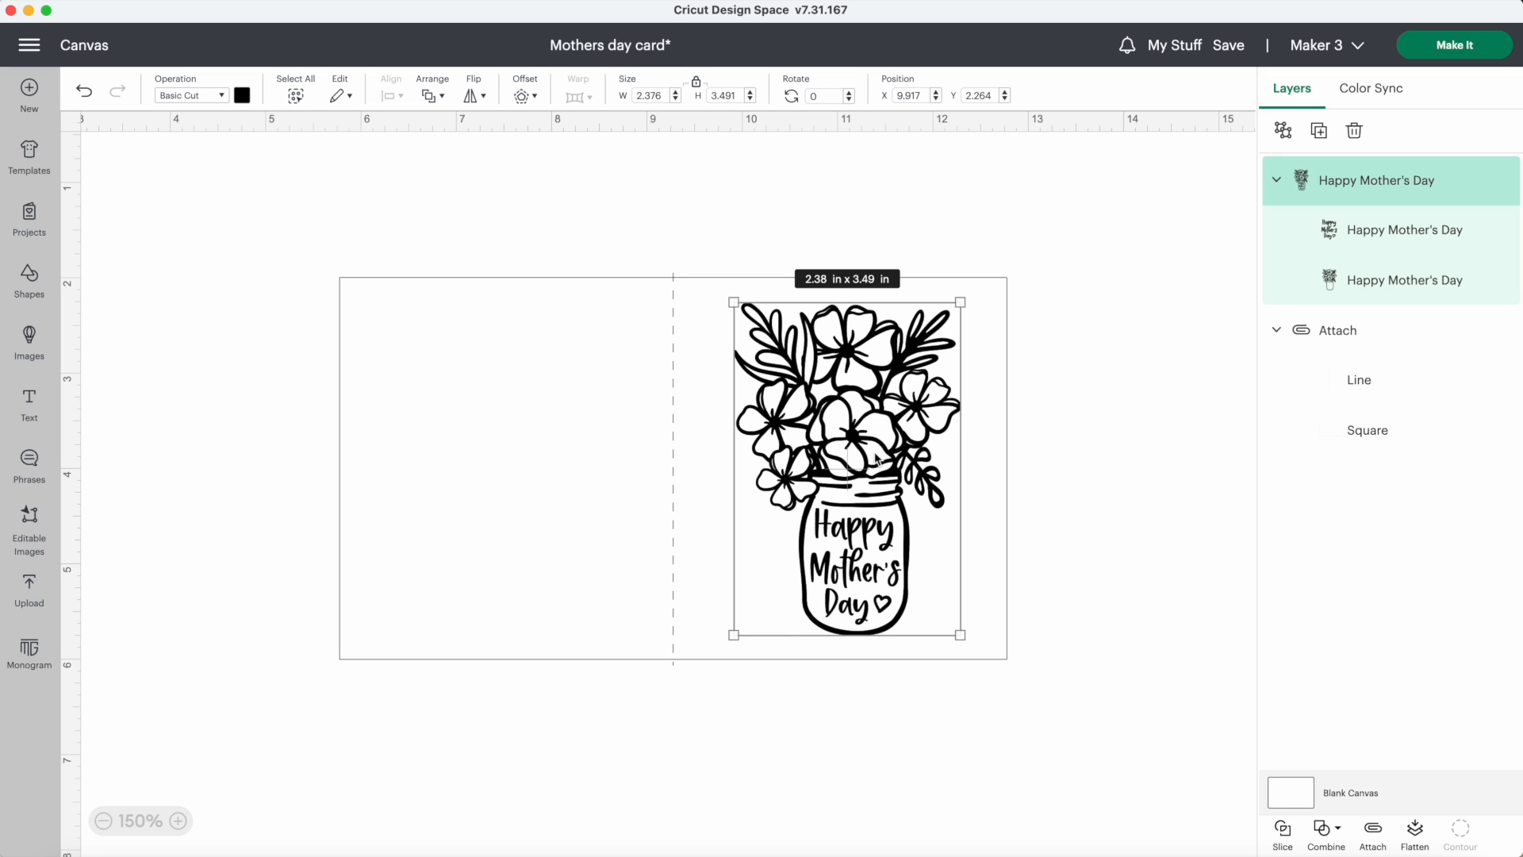
- Set the flower jar image's operation to Pen with the Raspberry pen colour
click(221, 94)
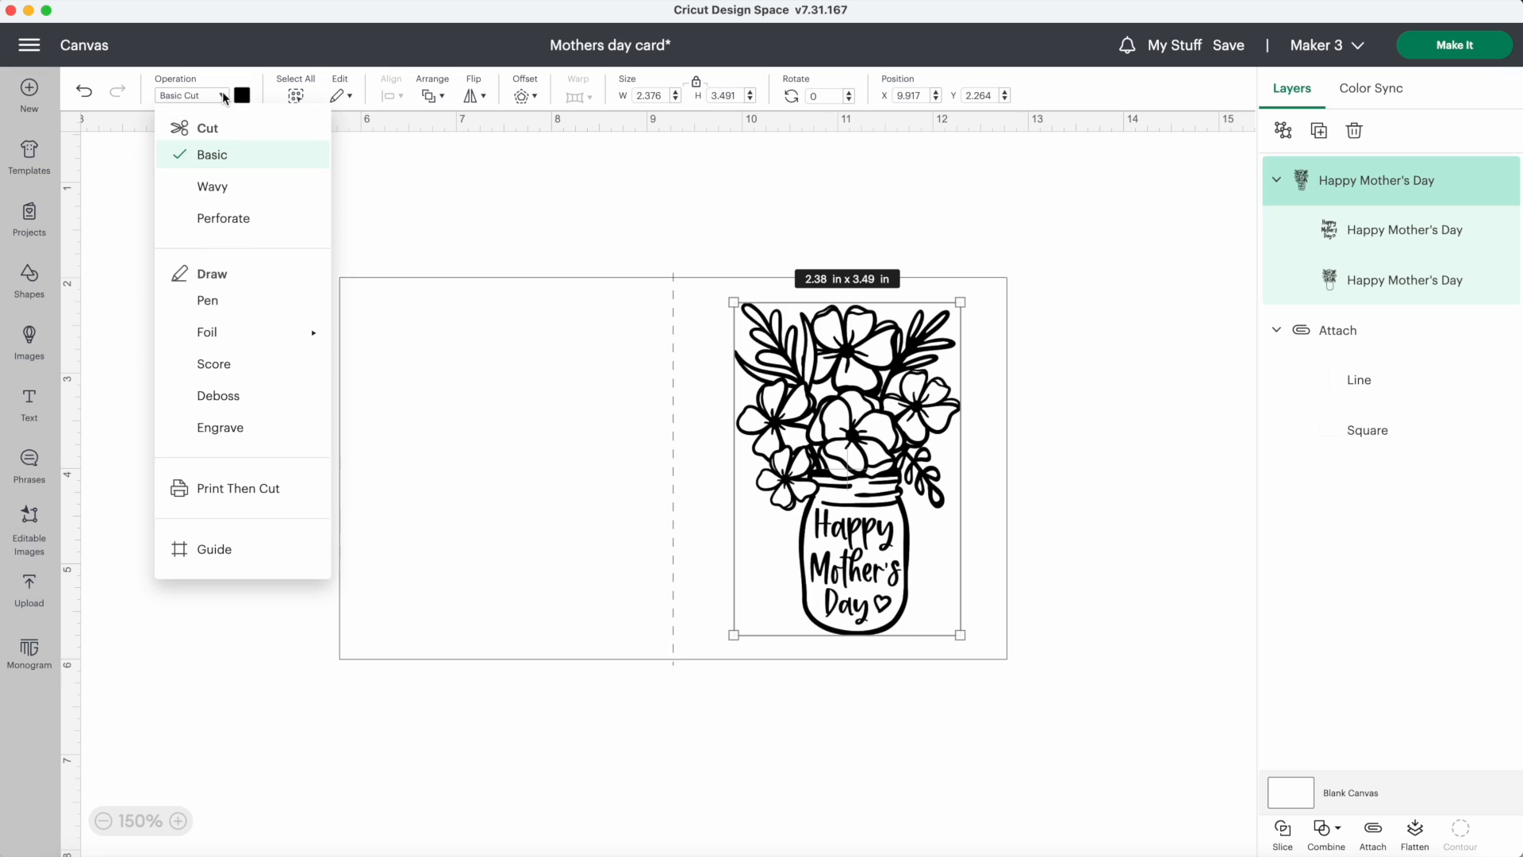
click(222, 301)
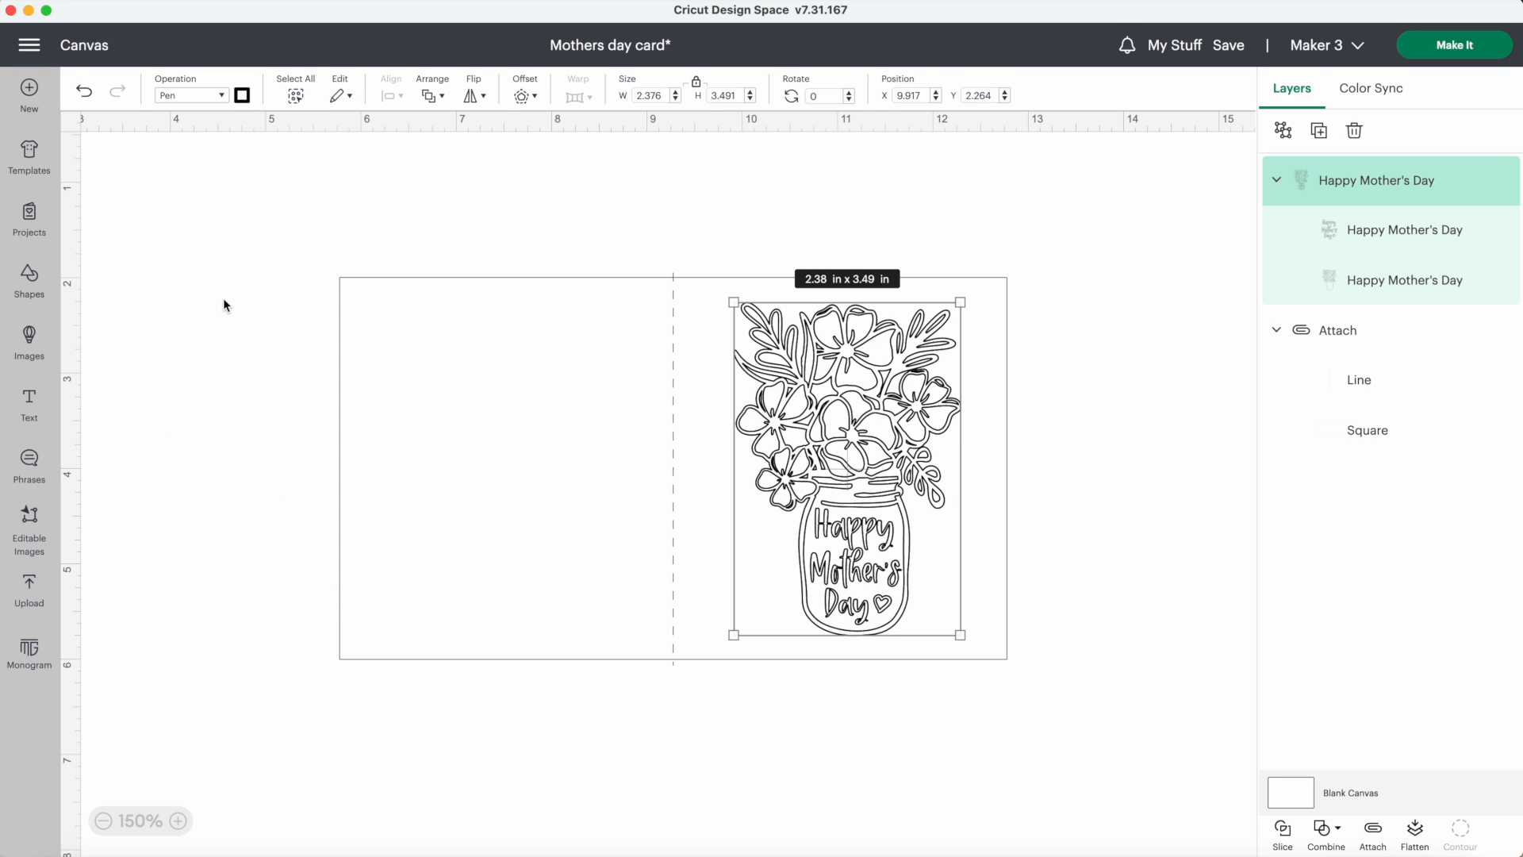
click(242, 96)
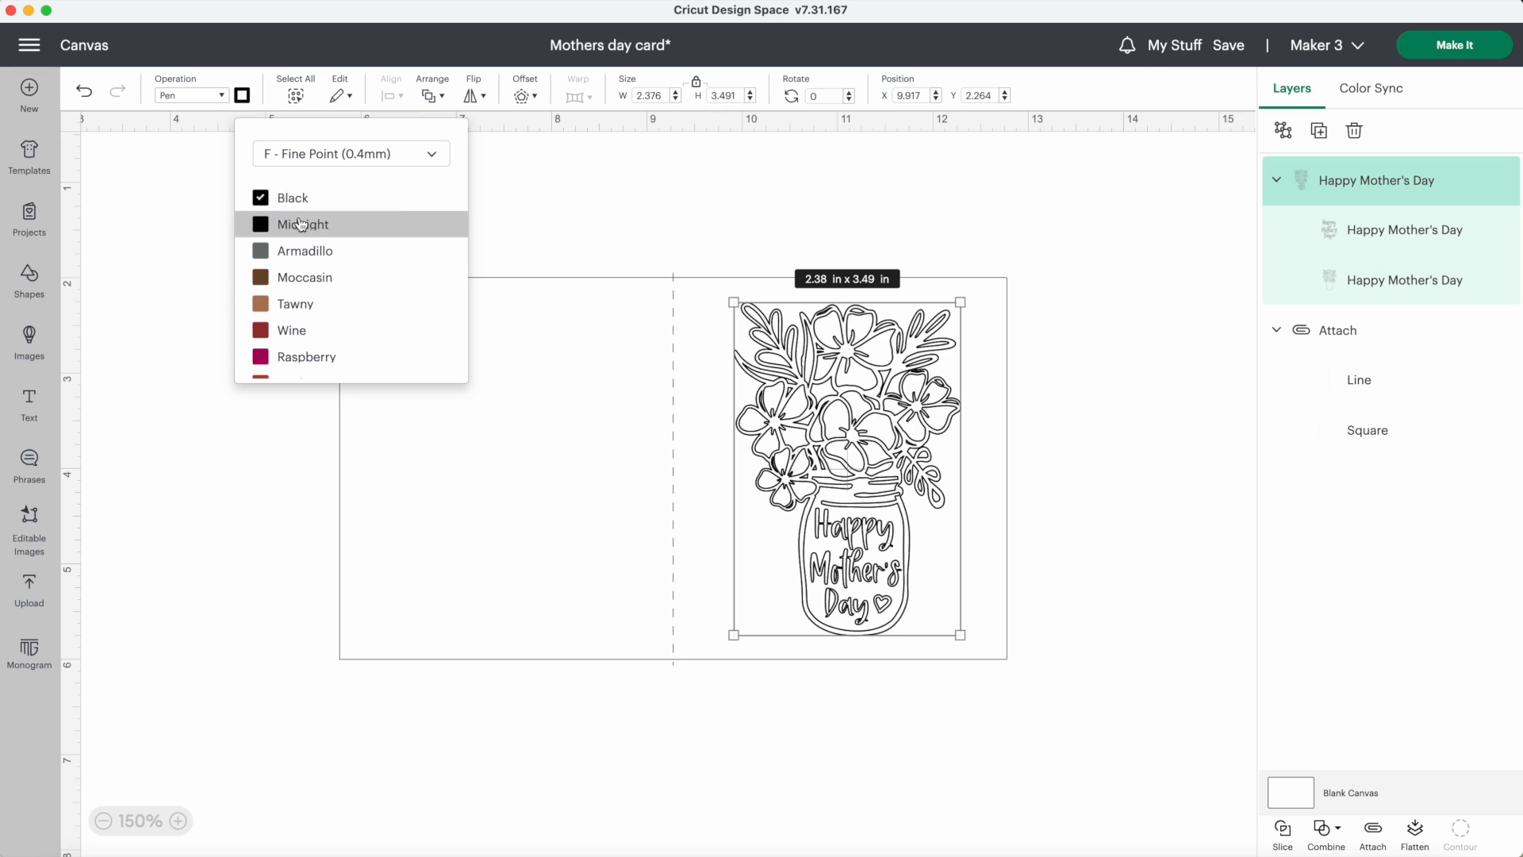
scroll(309, 292, down, 2)
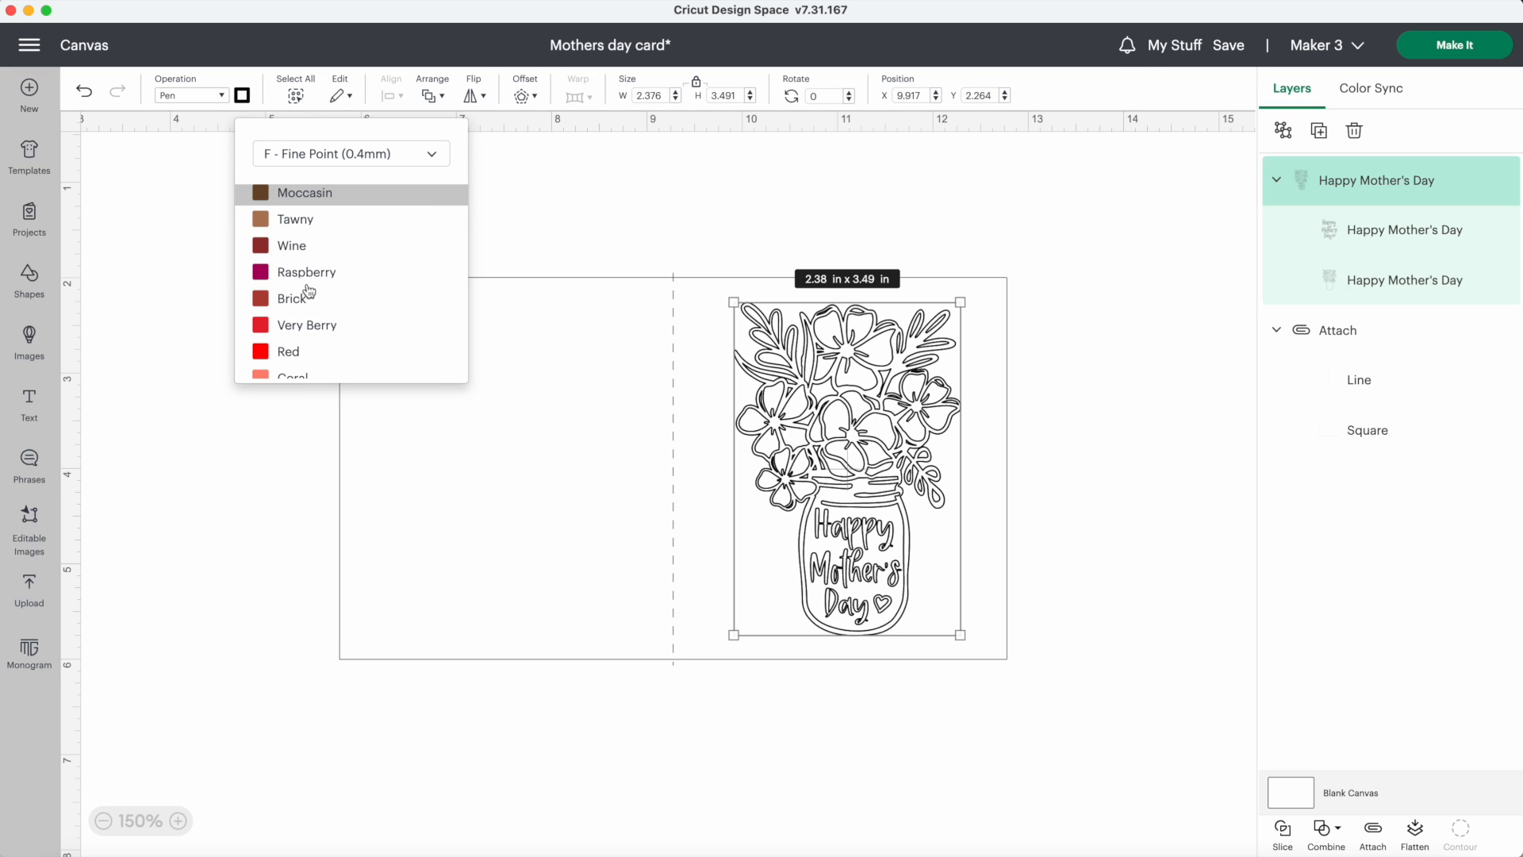
click(308, 275)
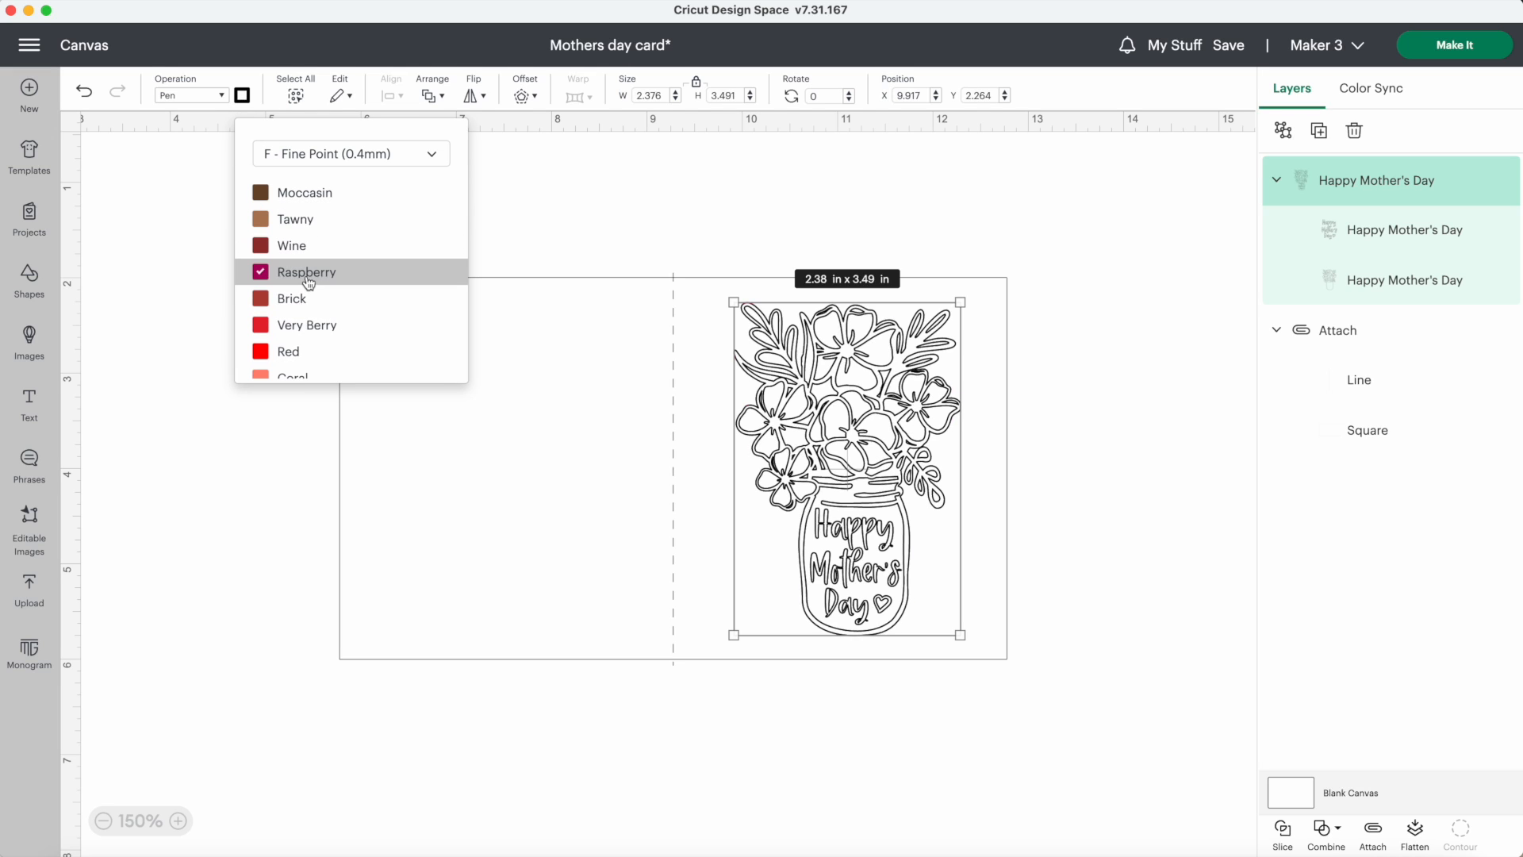
click(1228, 442)
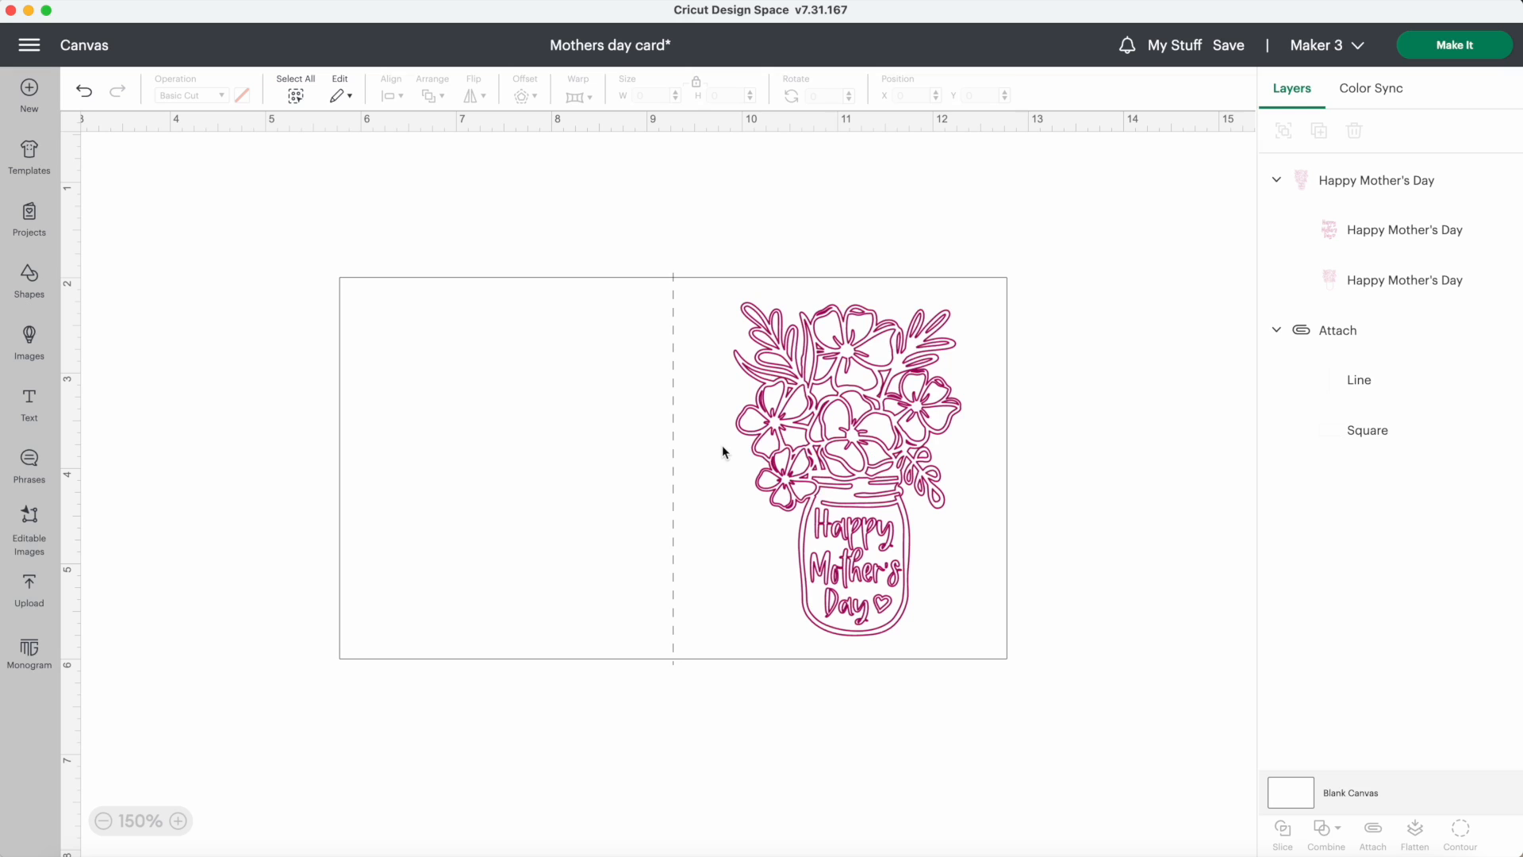
- Add the two-line text "Thanks Mom, I turned out", scaled to about 2.93 x 0.99 in, overlapping the card's upper left
click(31, 405)
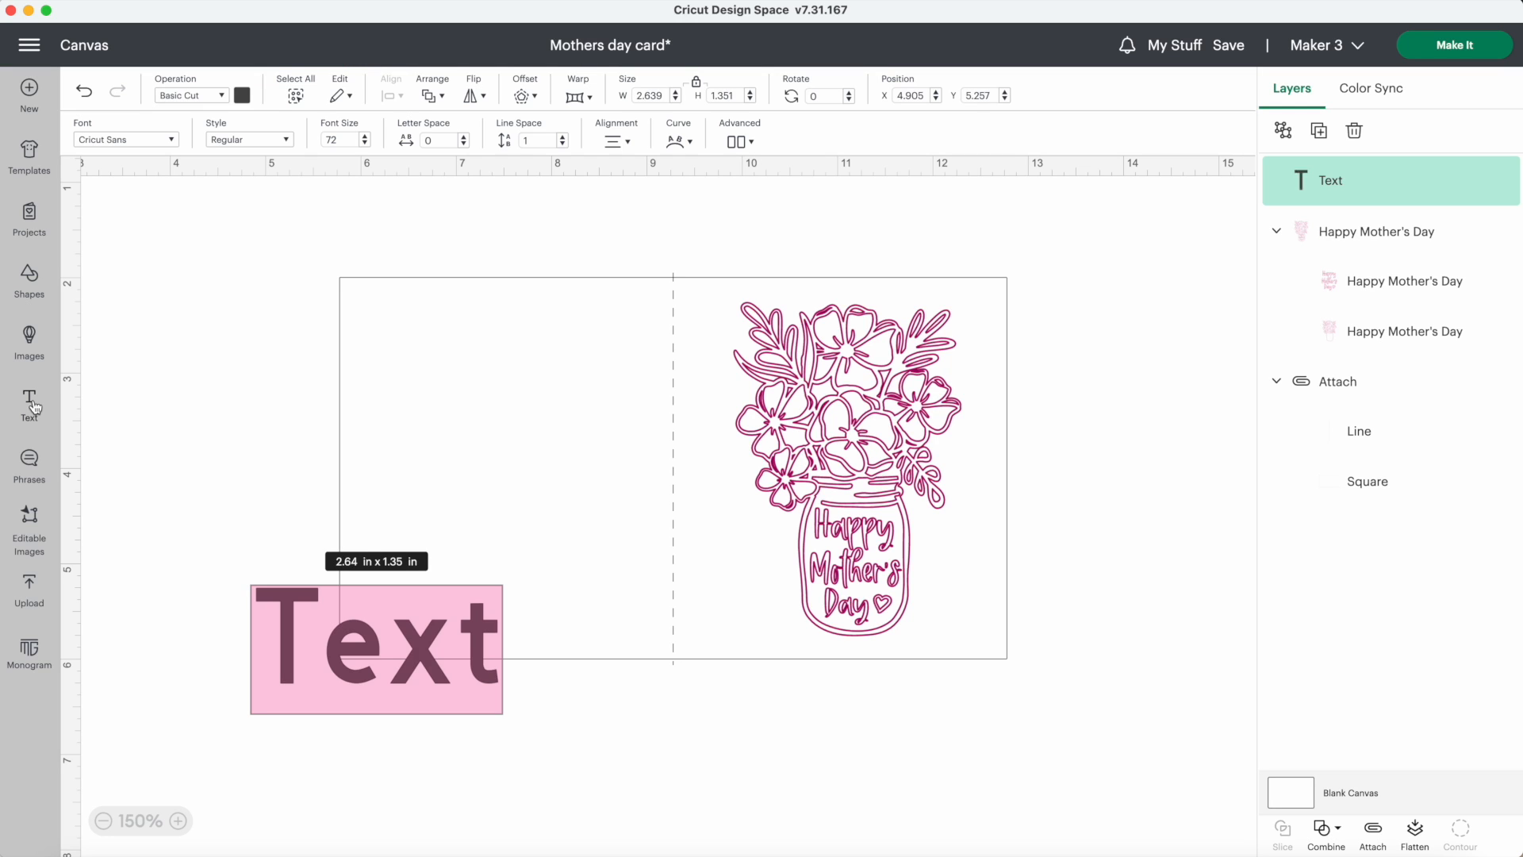
text(Thanks Mom,)
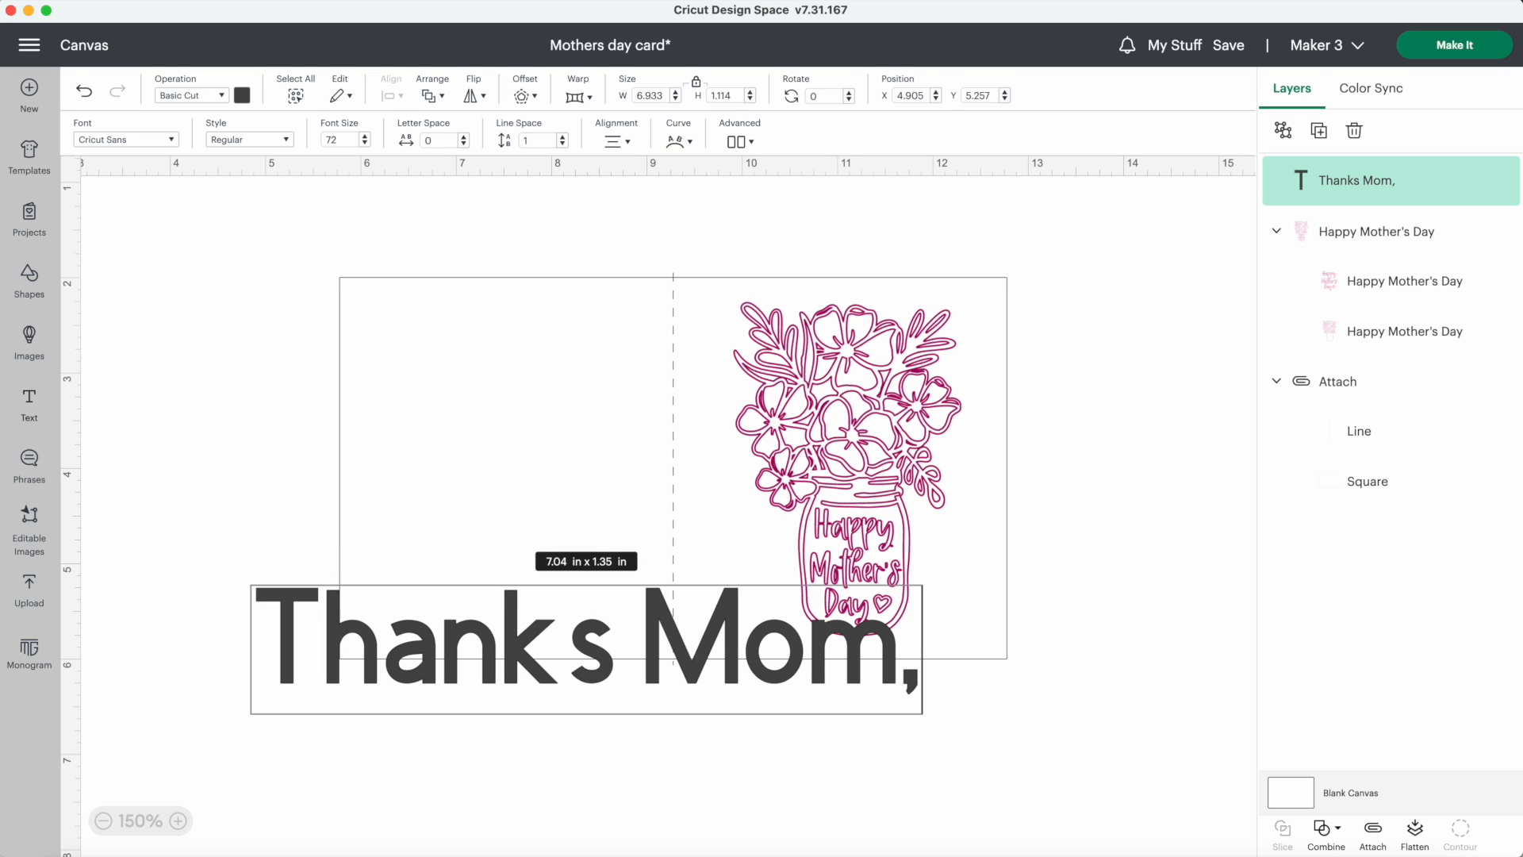
key(Return)
text(I turned out)
key(Escape)
drag(631, 671, 532, 667)
drag(401, 662, 309, 382)
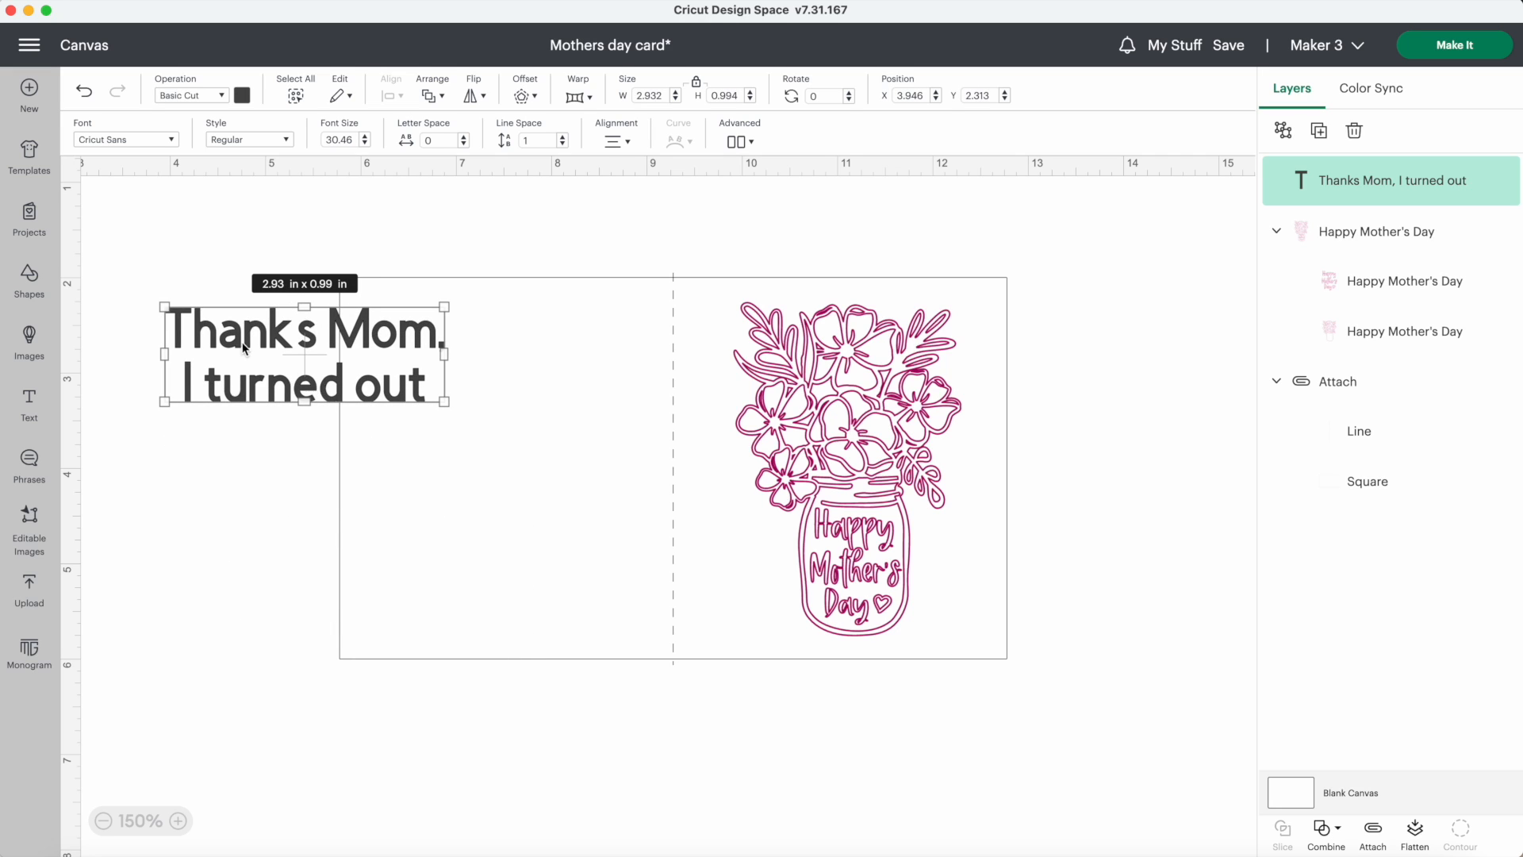
- Change the "Thanks Mom, I turned out" text to the bookmarked font BFC Autumn Harvest
click(169, 143)
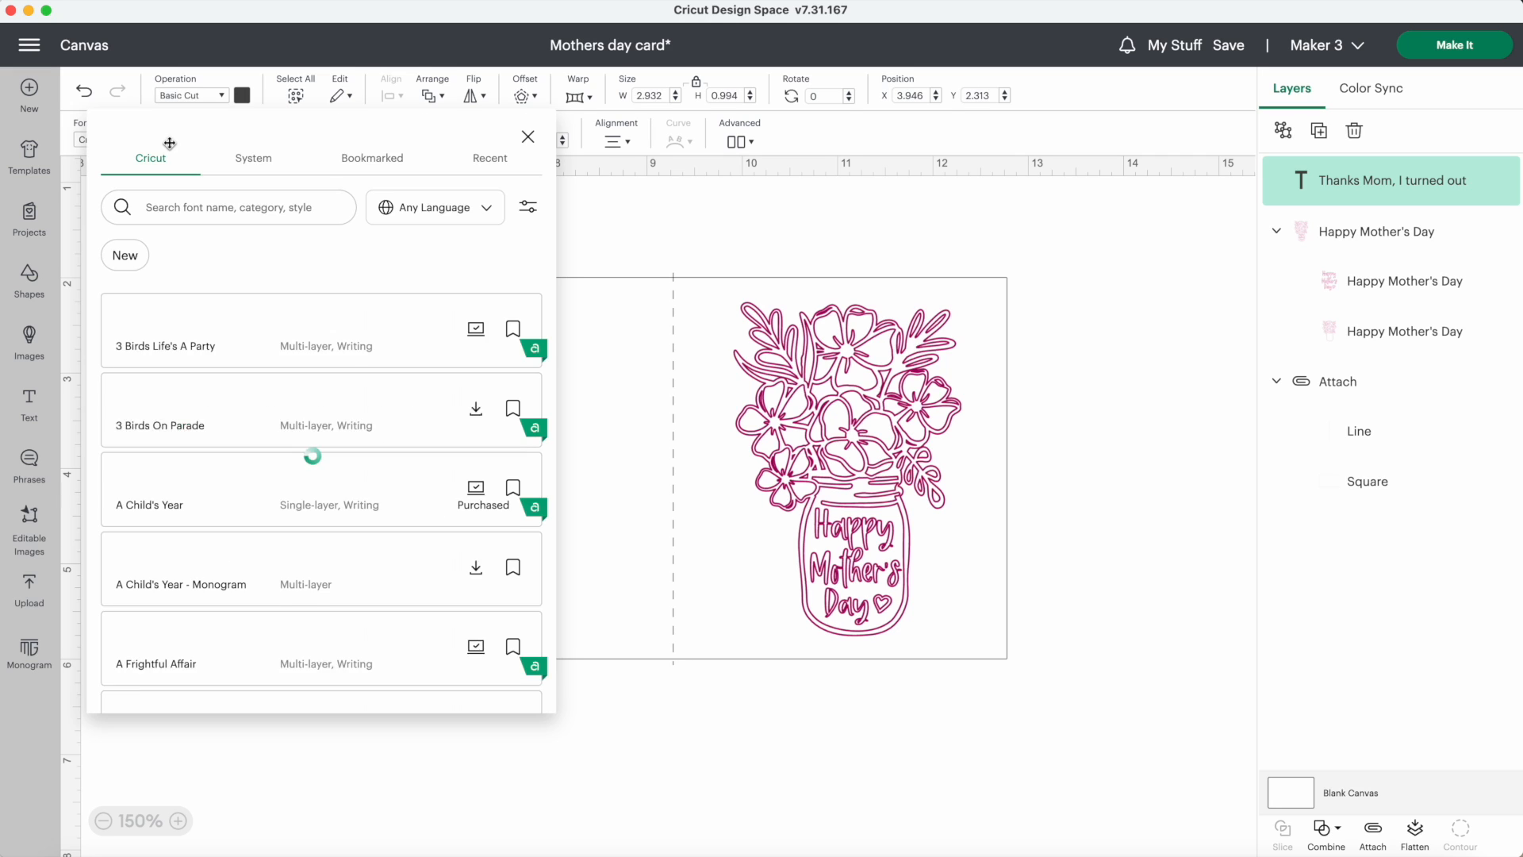
click(370, 158)
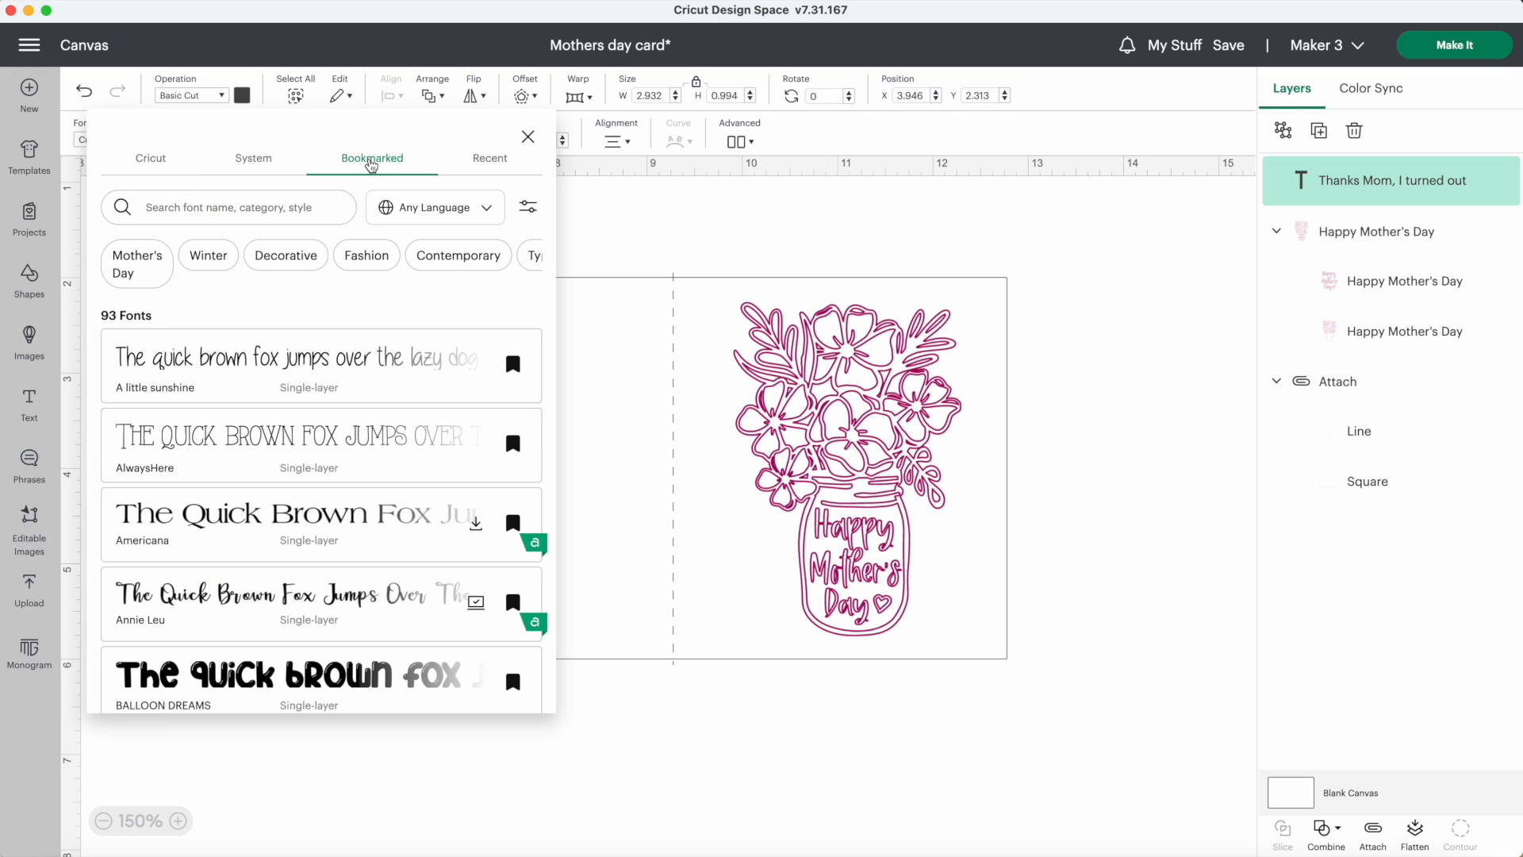
scroll(286, 544, down, 4)
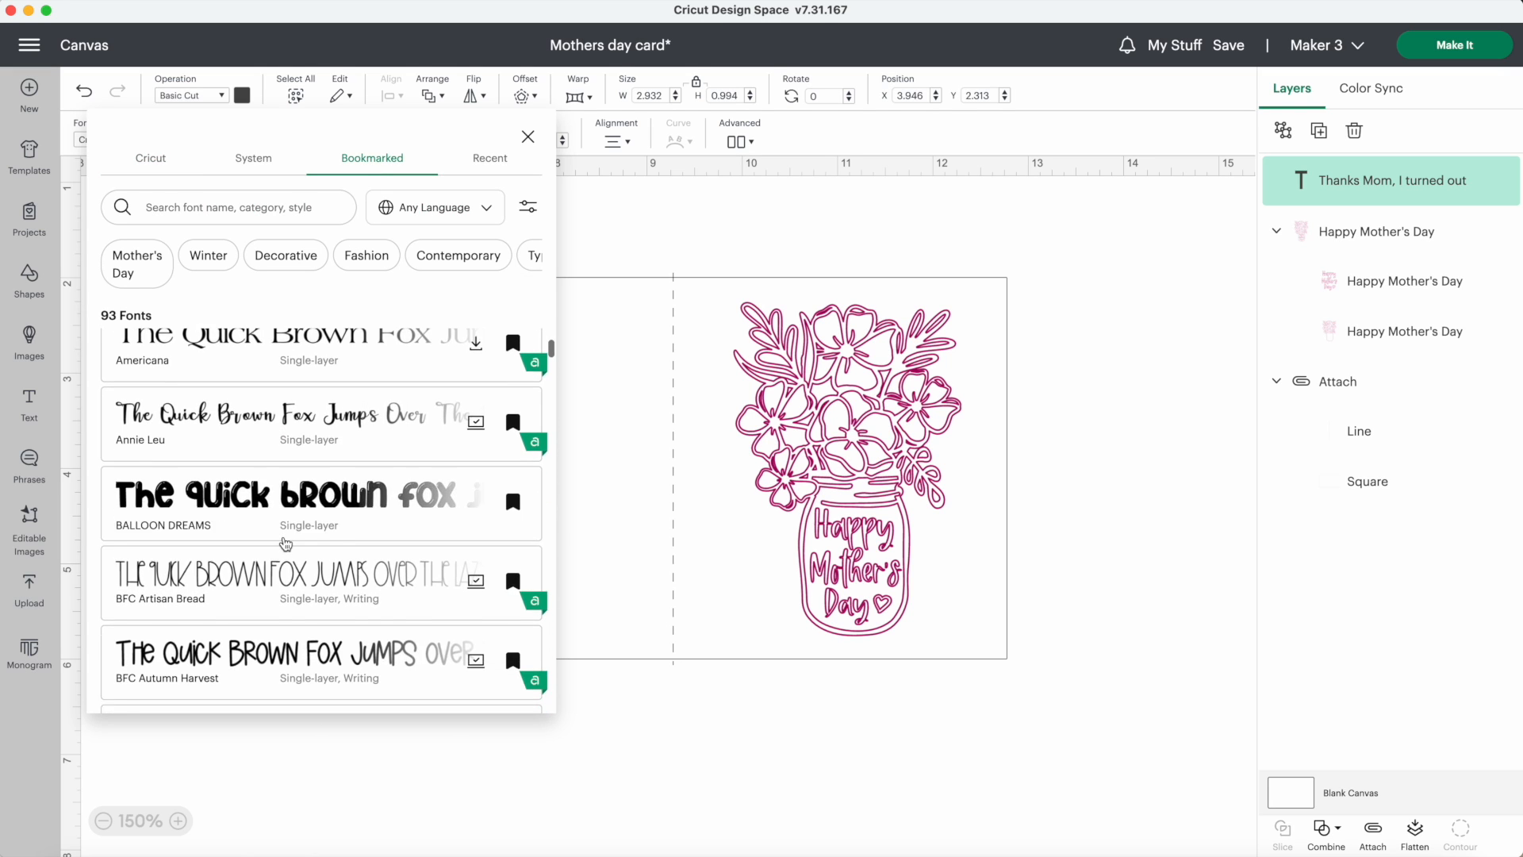
click(184, 583)
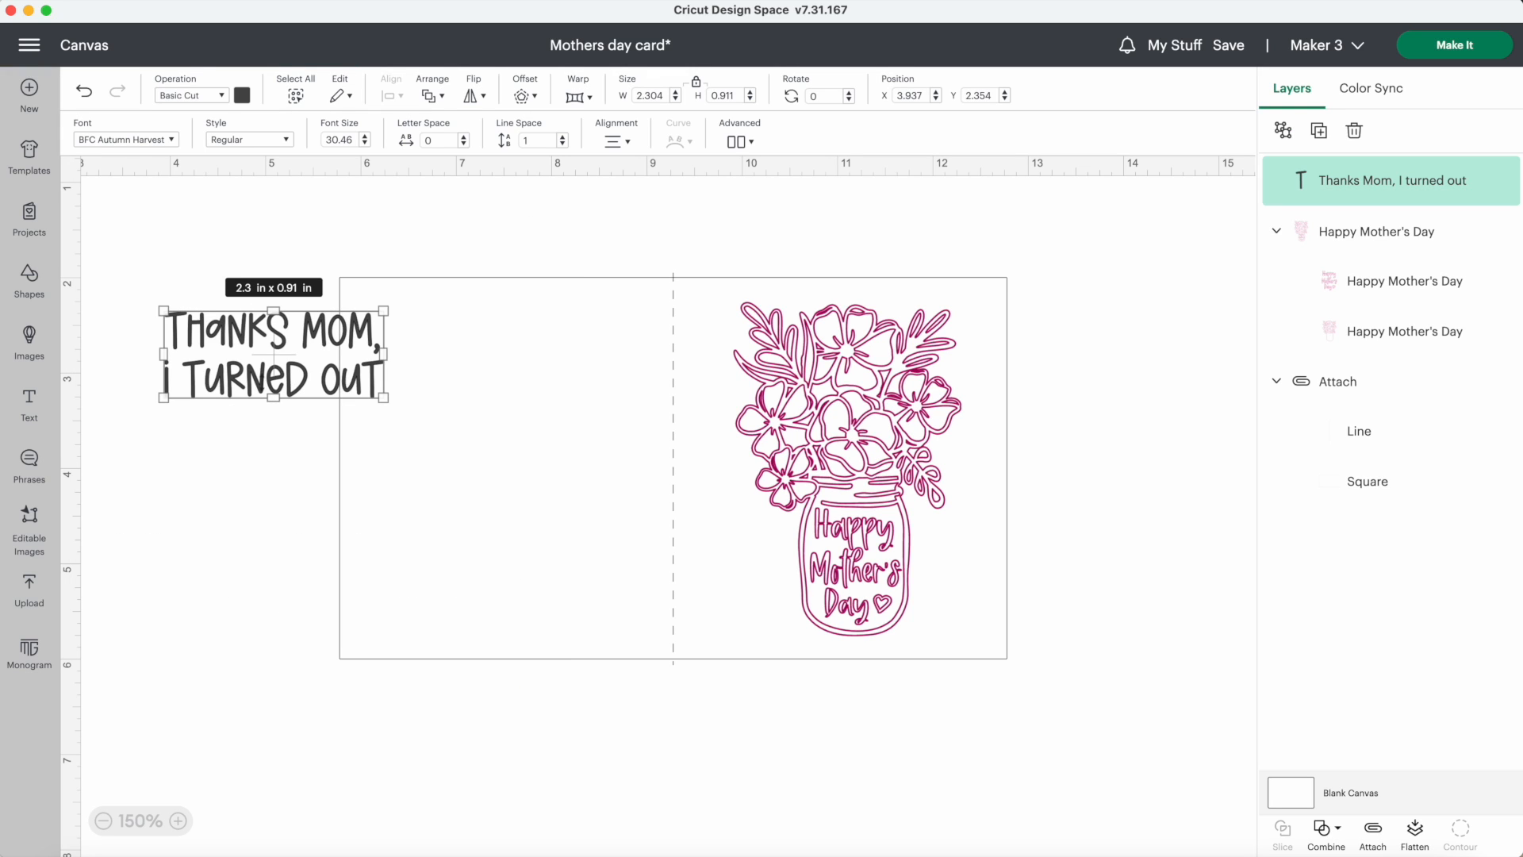
- Duplicate the text below the original and replace the copy's wording with "Awesome"
key(super+c)
key(super+v)
drag(272, 258, 252, 437)
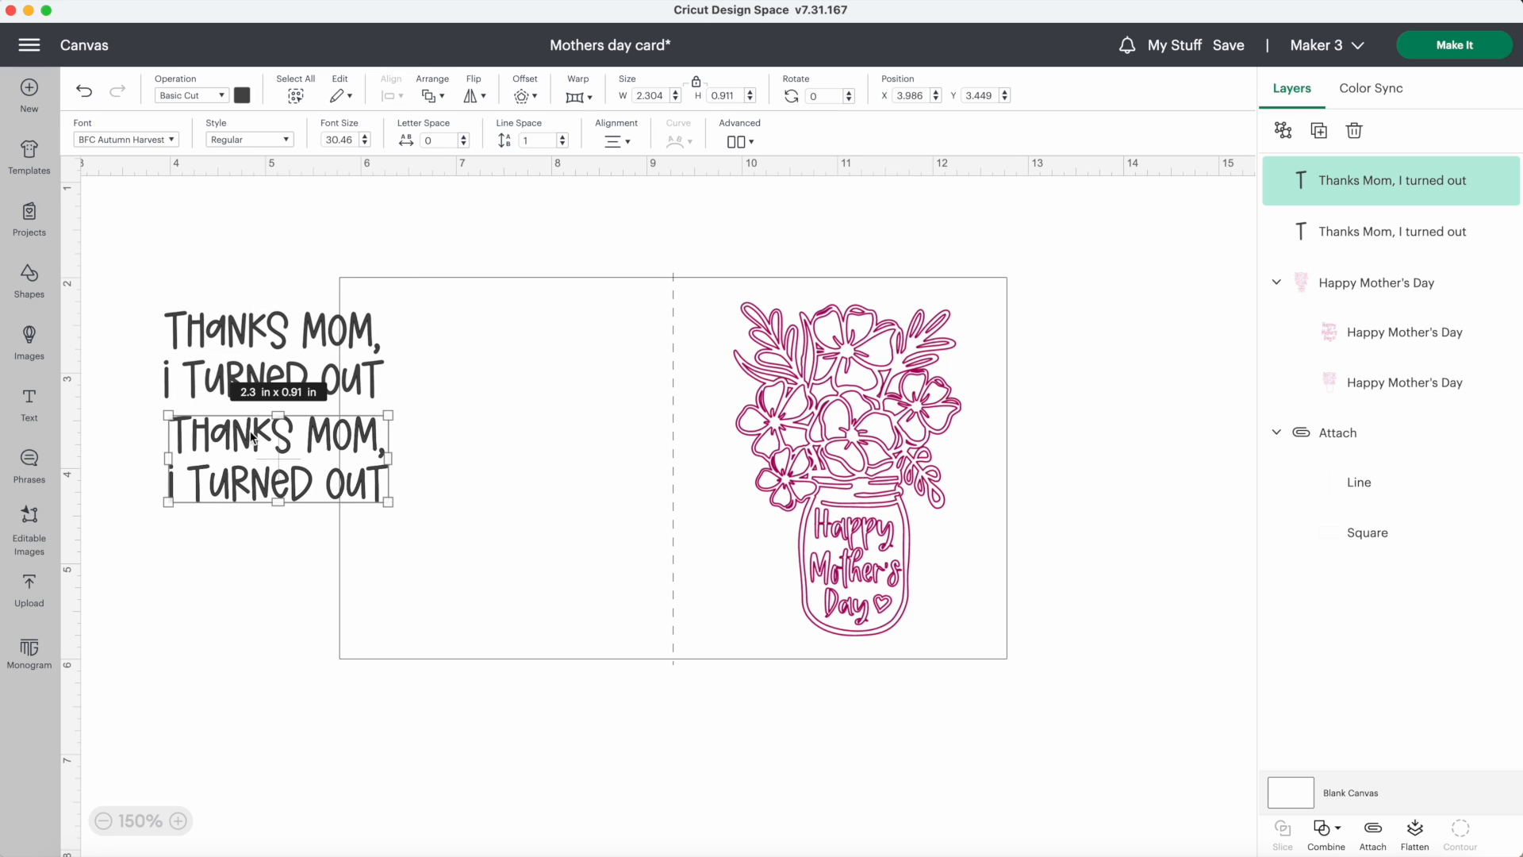
double_click(252, 435)
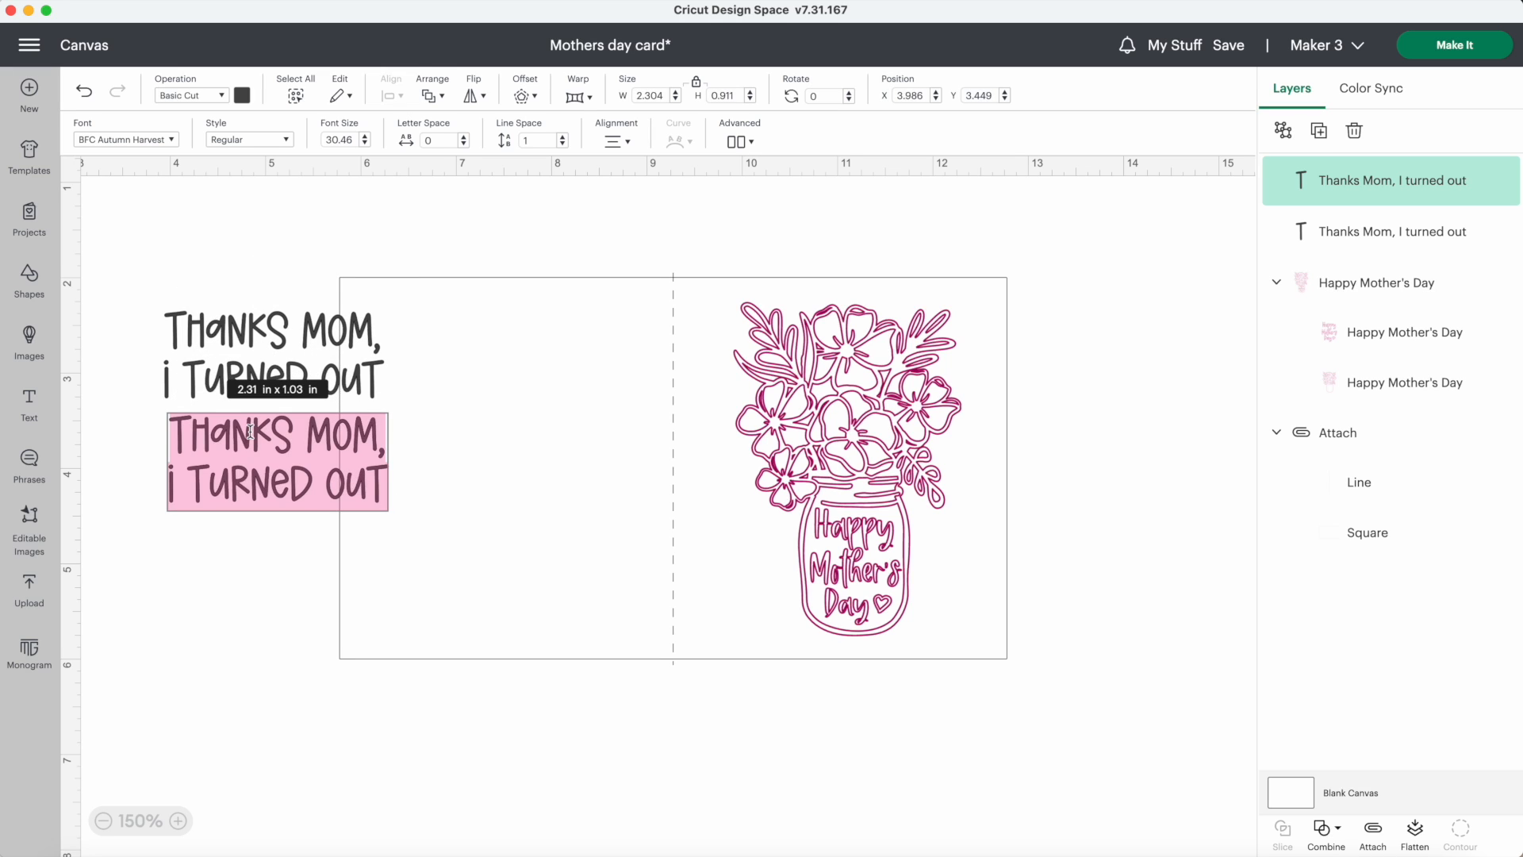
text(Awesome)
- Enlarge the "Awesome" text to about 2.11 x 0.52 in beneath the first two lines
click(257, 470)
drag(319, 453, 369, 464)
click(223, 558)
click(250, 443)
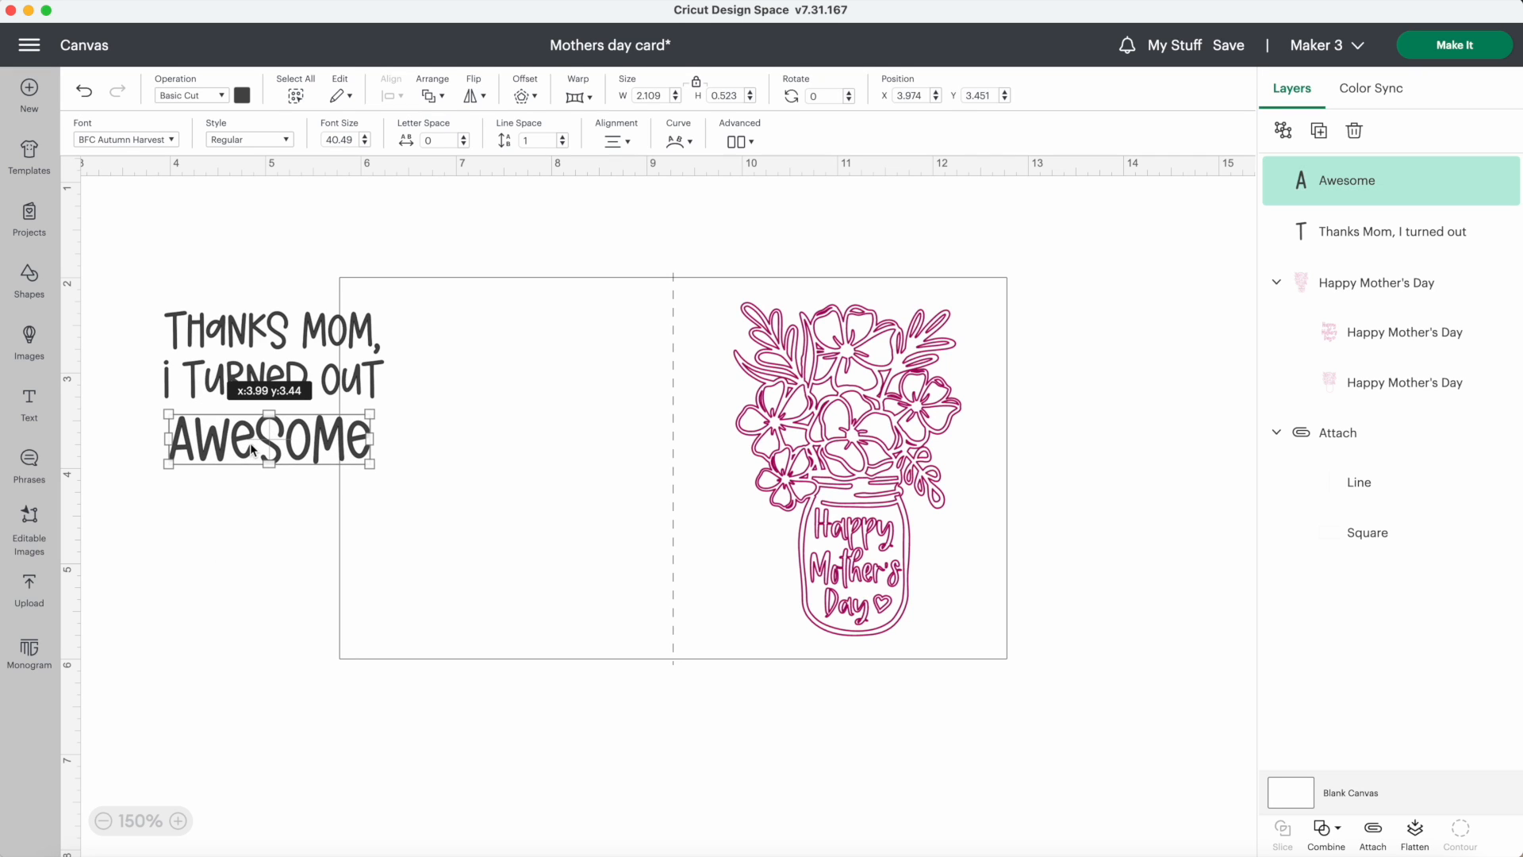
click(250, 528)
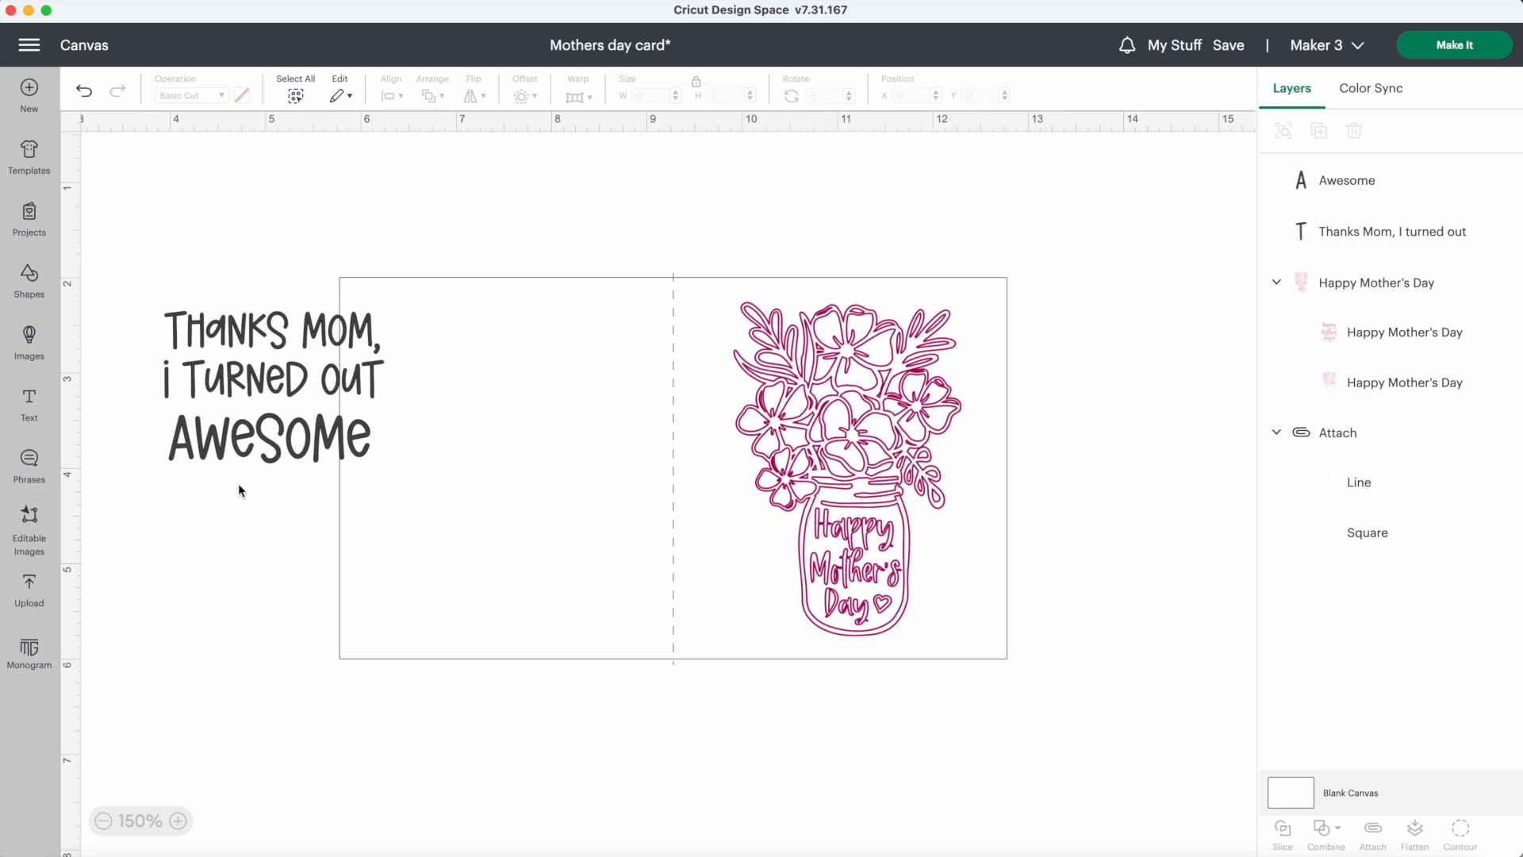
- Set the operation of both text layers, "Thanks Mom, I turned out" and "Awesome", to Pen
drag(154, 269, 273, 508)
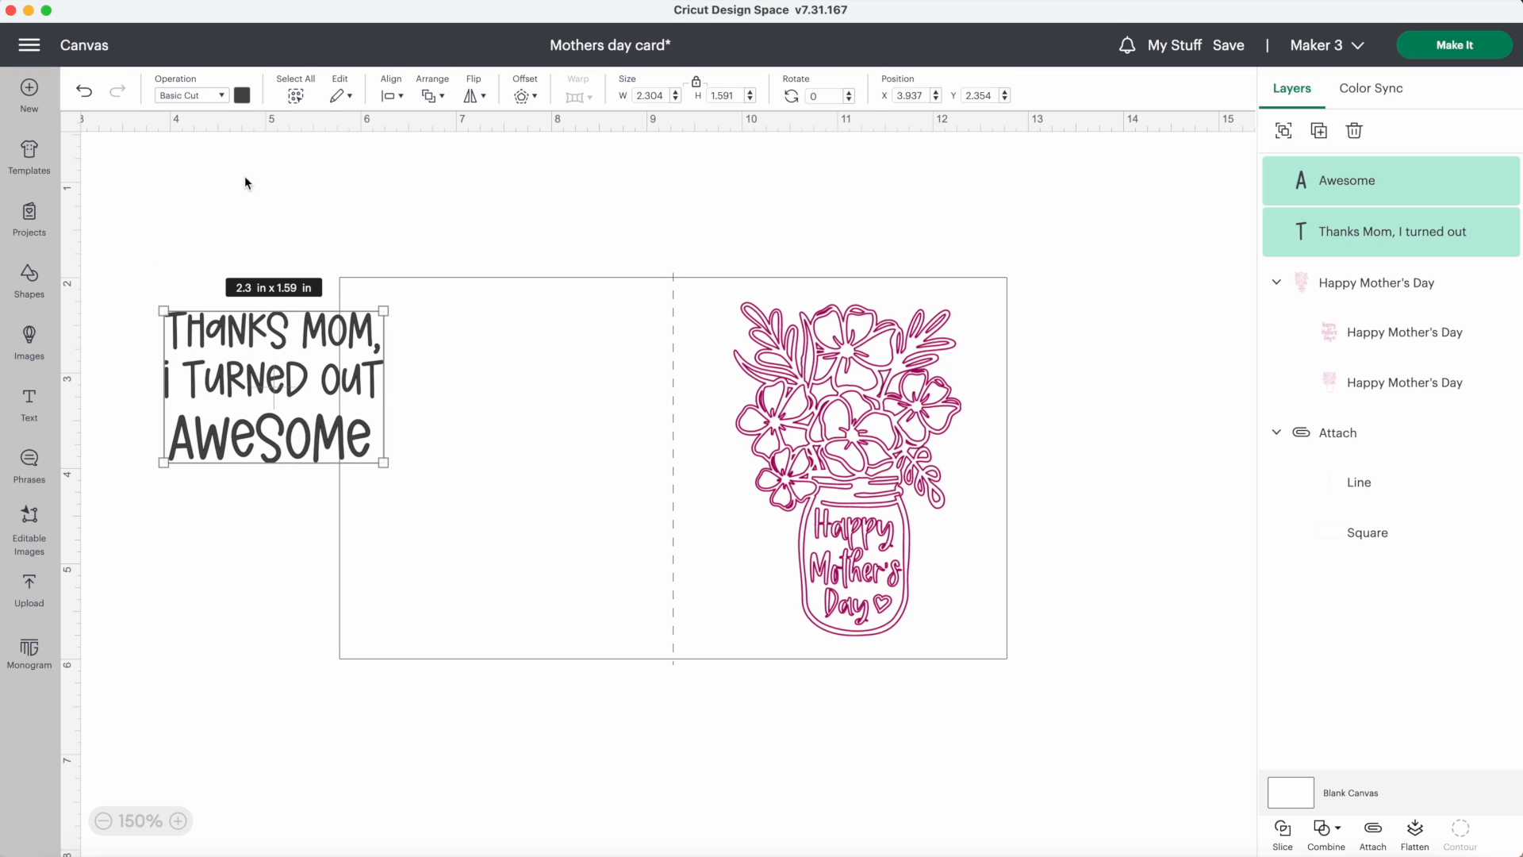
click(223, 95)
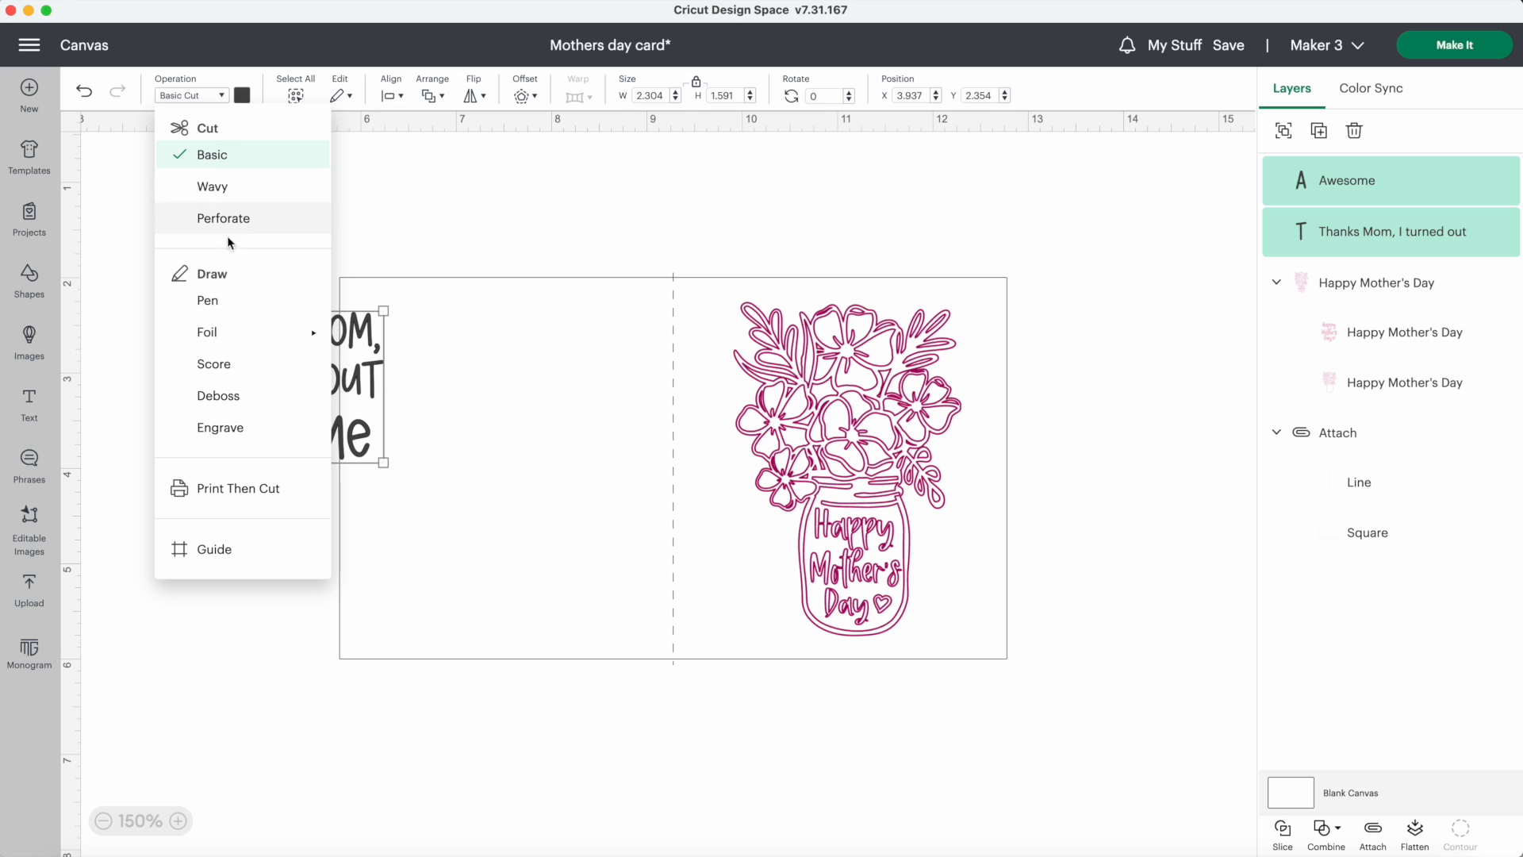
click(225, 302)
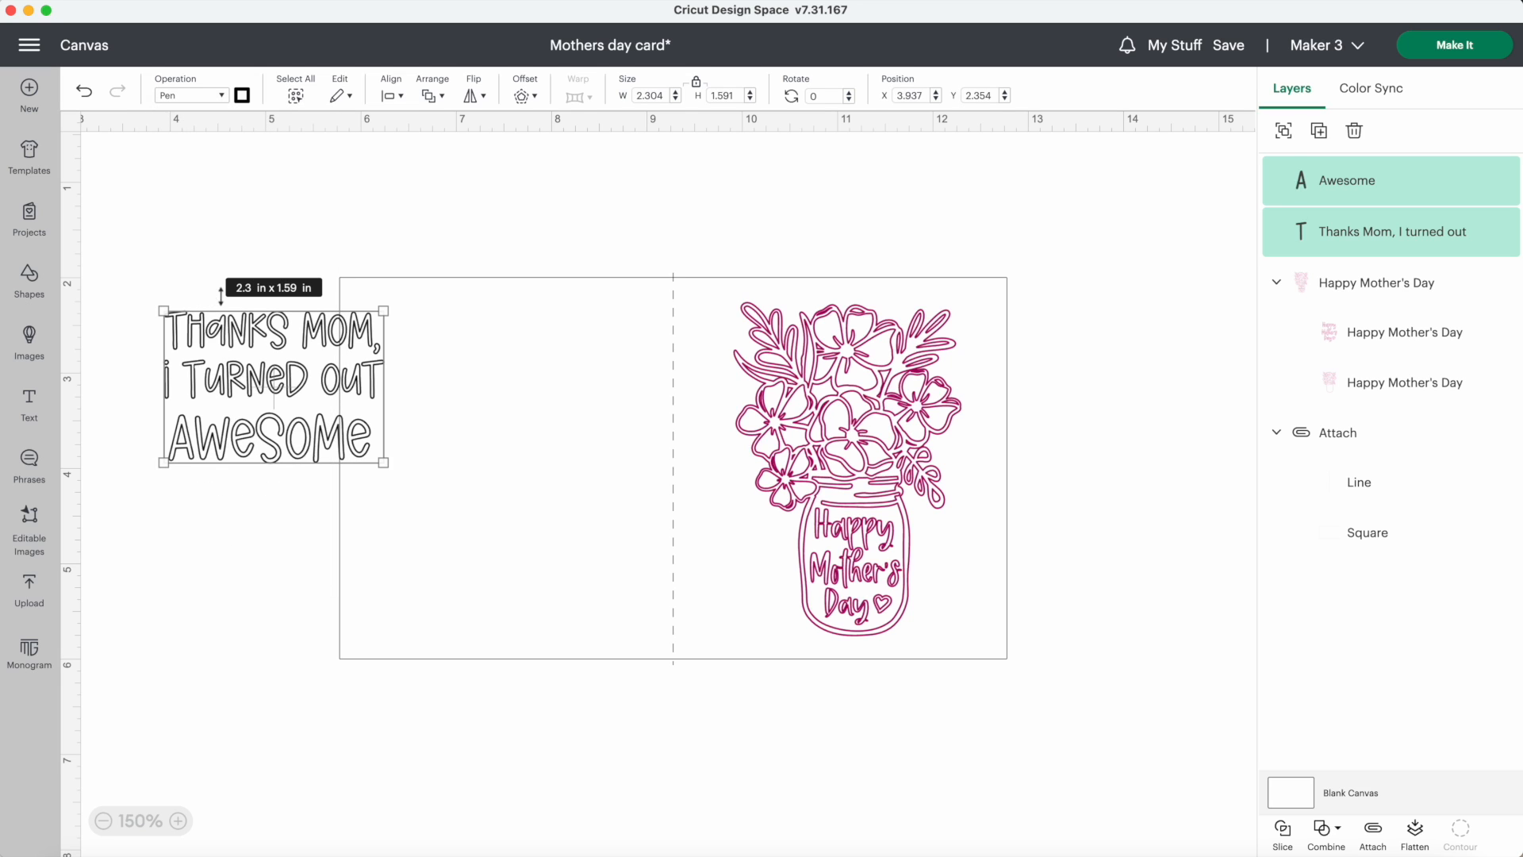
- Set the pen color of both text layers to Magenta, Fine Point (0.4mm), and attach the two layers to each other
click(242, 95)
scroll(331, 340, down, 5)
scroll(332, 340, down, 3)
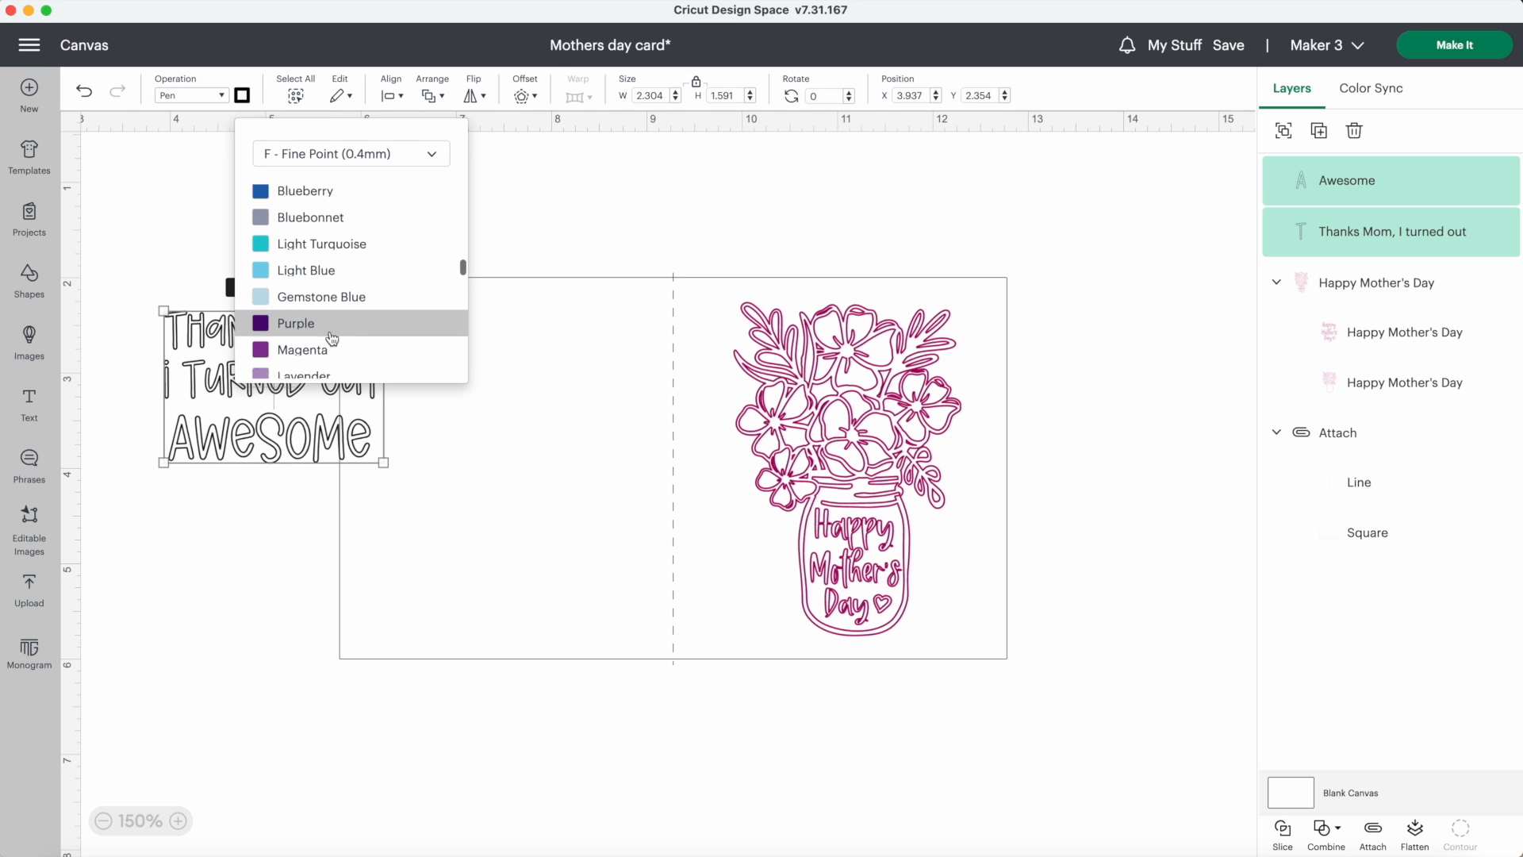
click(316, 268)
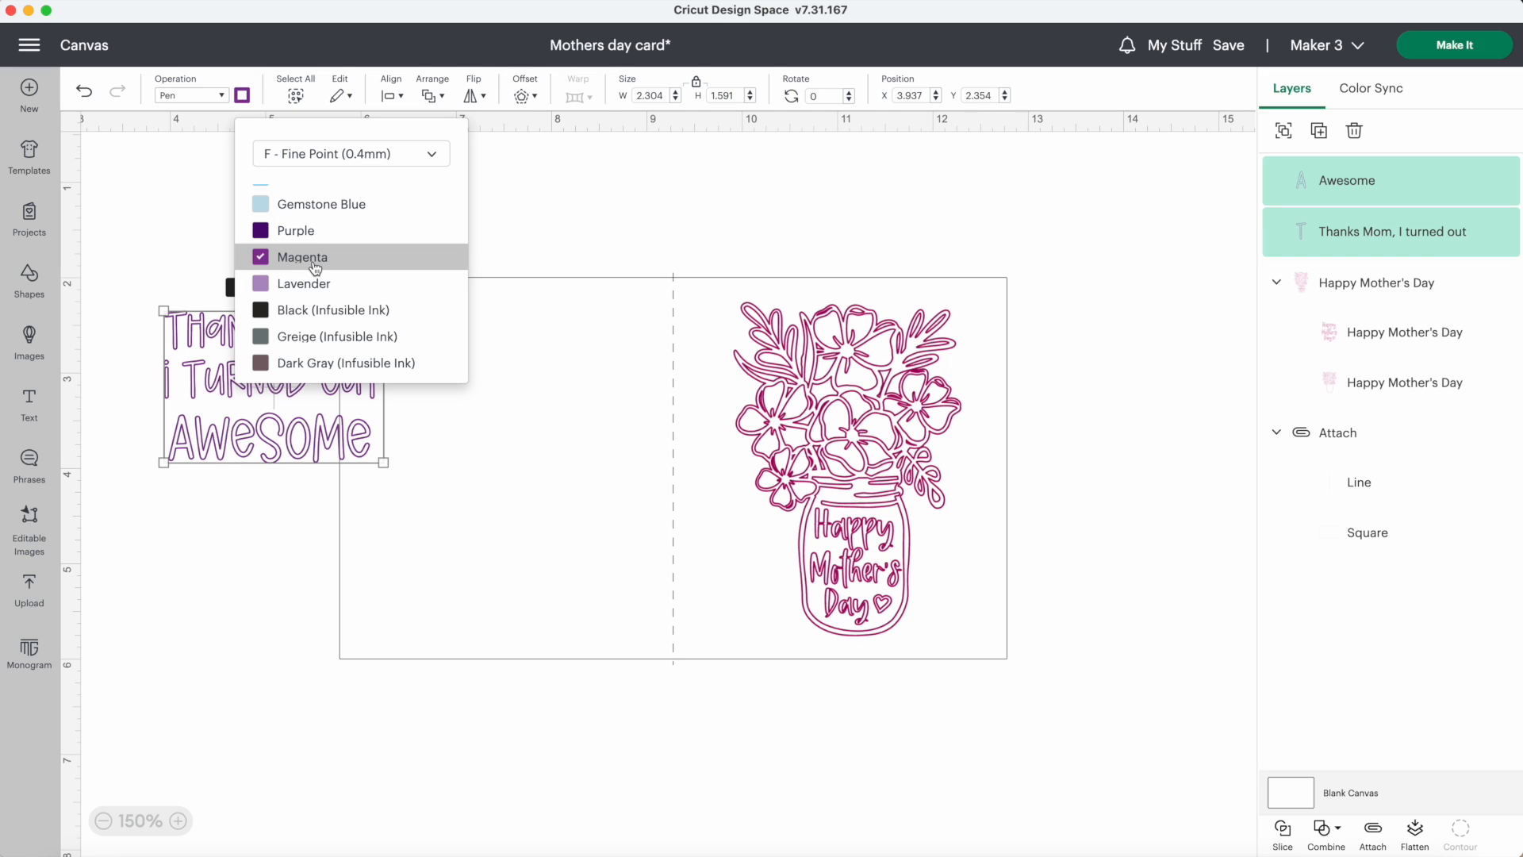
click(219, 212)
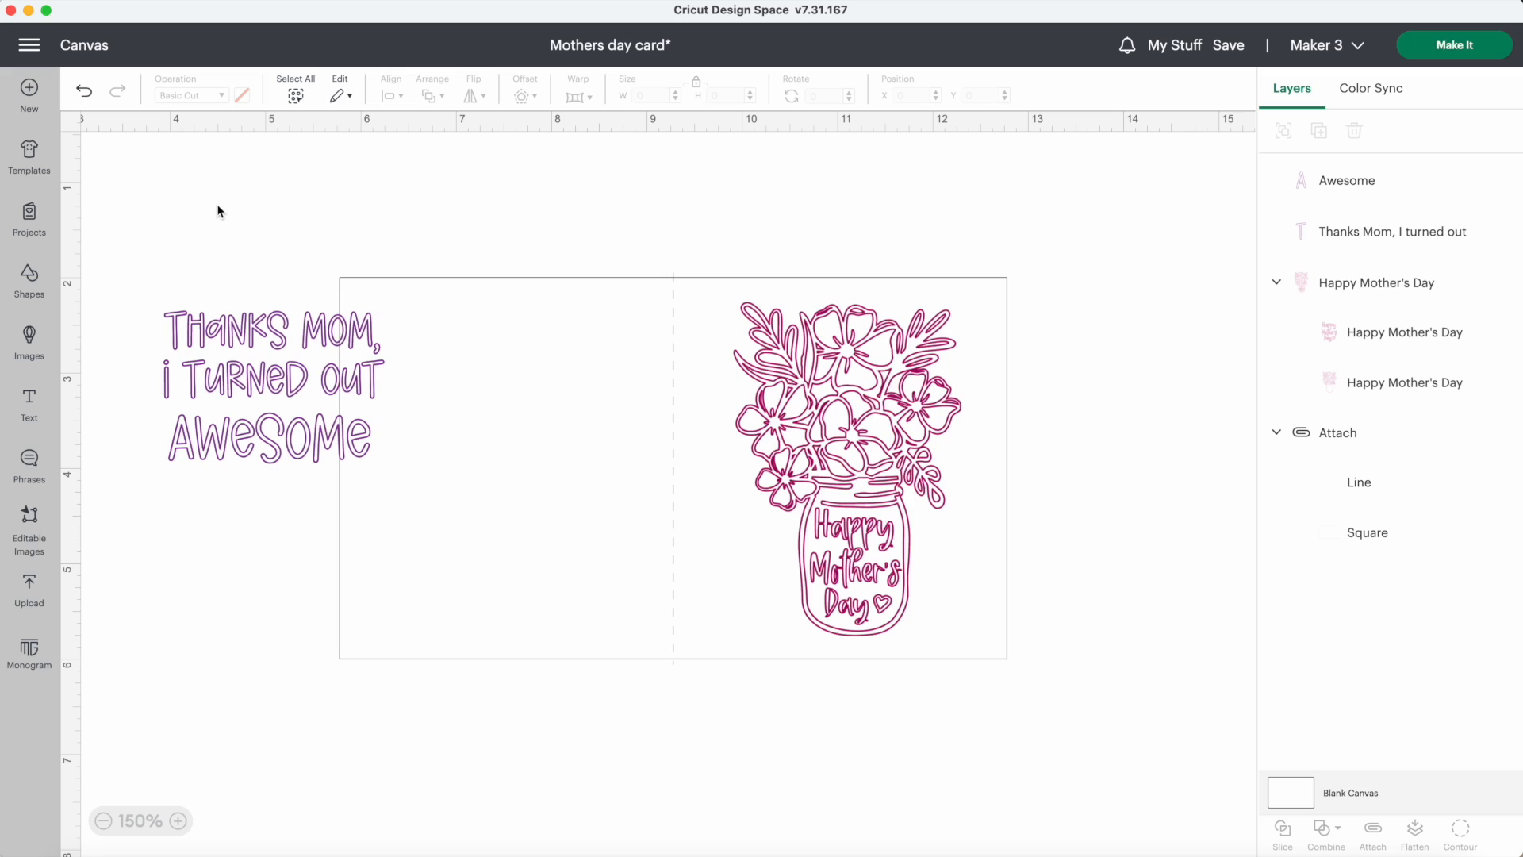
drag(202, 226, 308, 498)
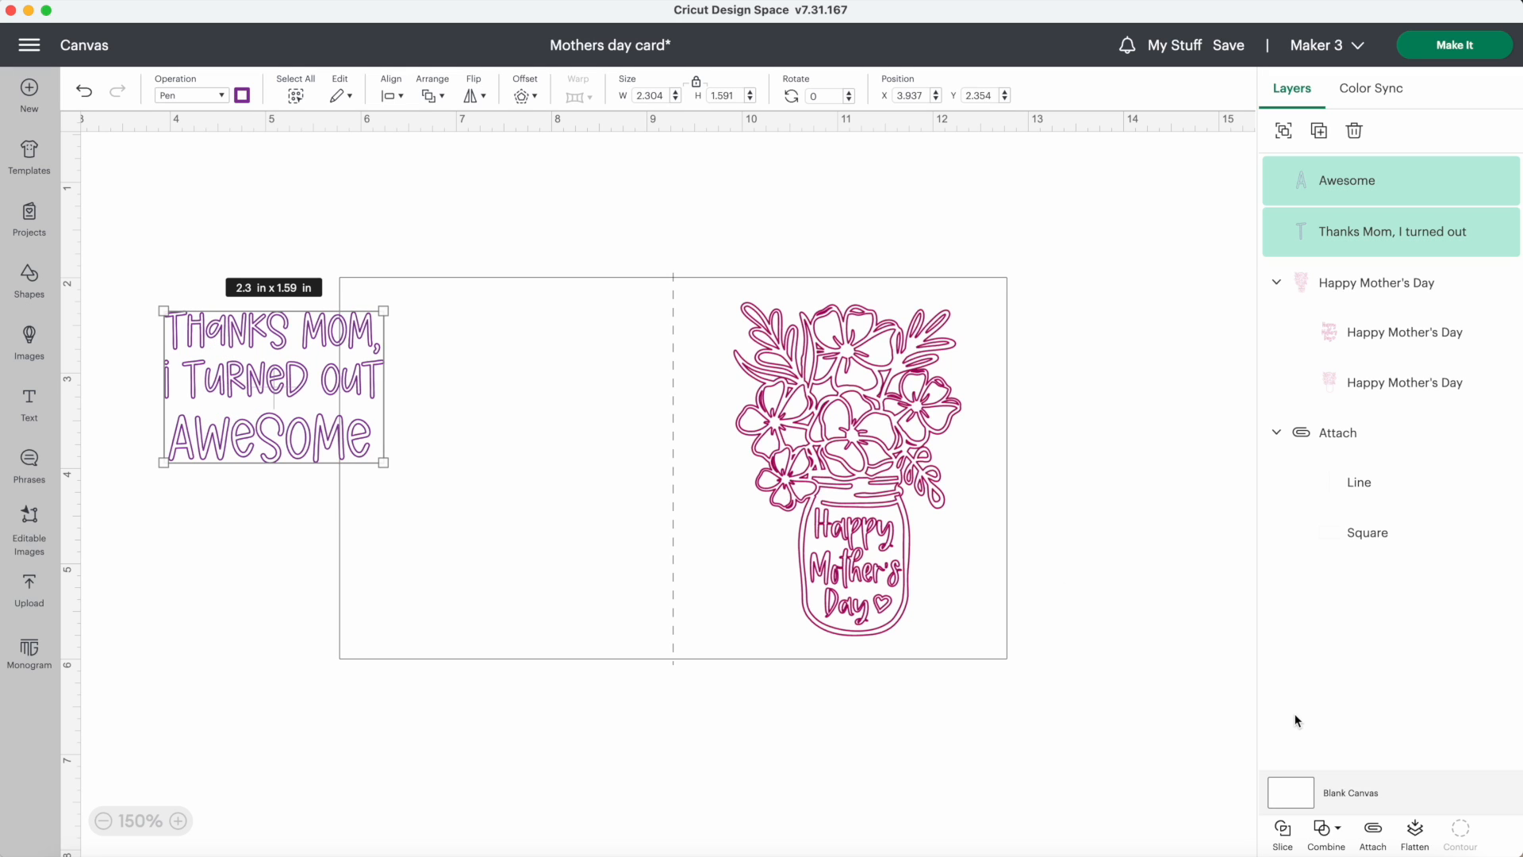
click(1376, 841)
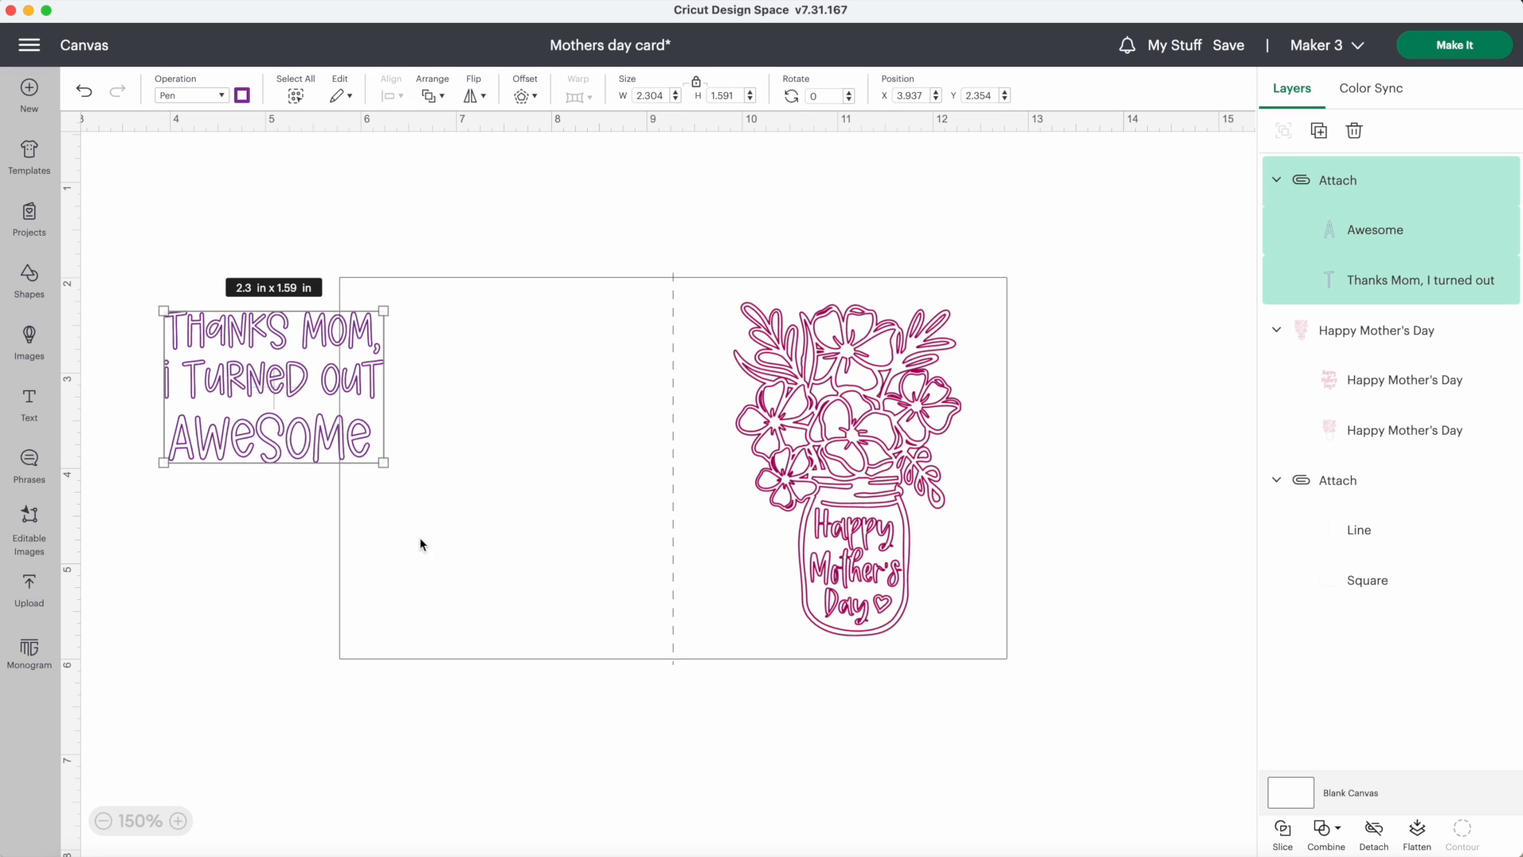
- Place the attached text on the card's left half and enlarge it to about 2.78 x 1.92 in
drag(258, 391, 473, 430)
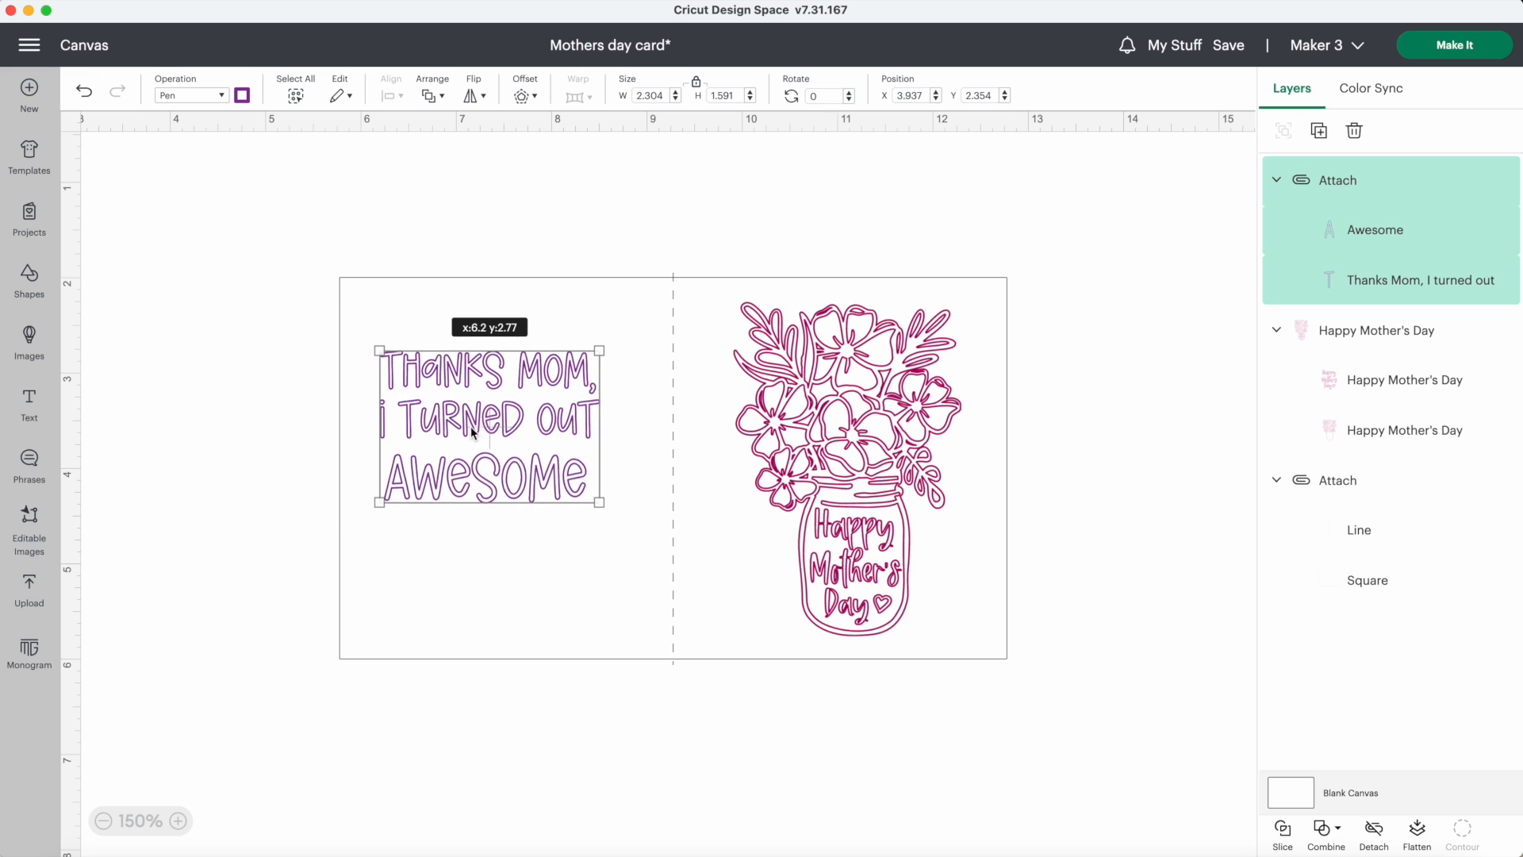
drag(600, 502, 649, 534)
drag(503, 447, 500, 435)
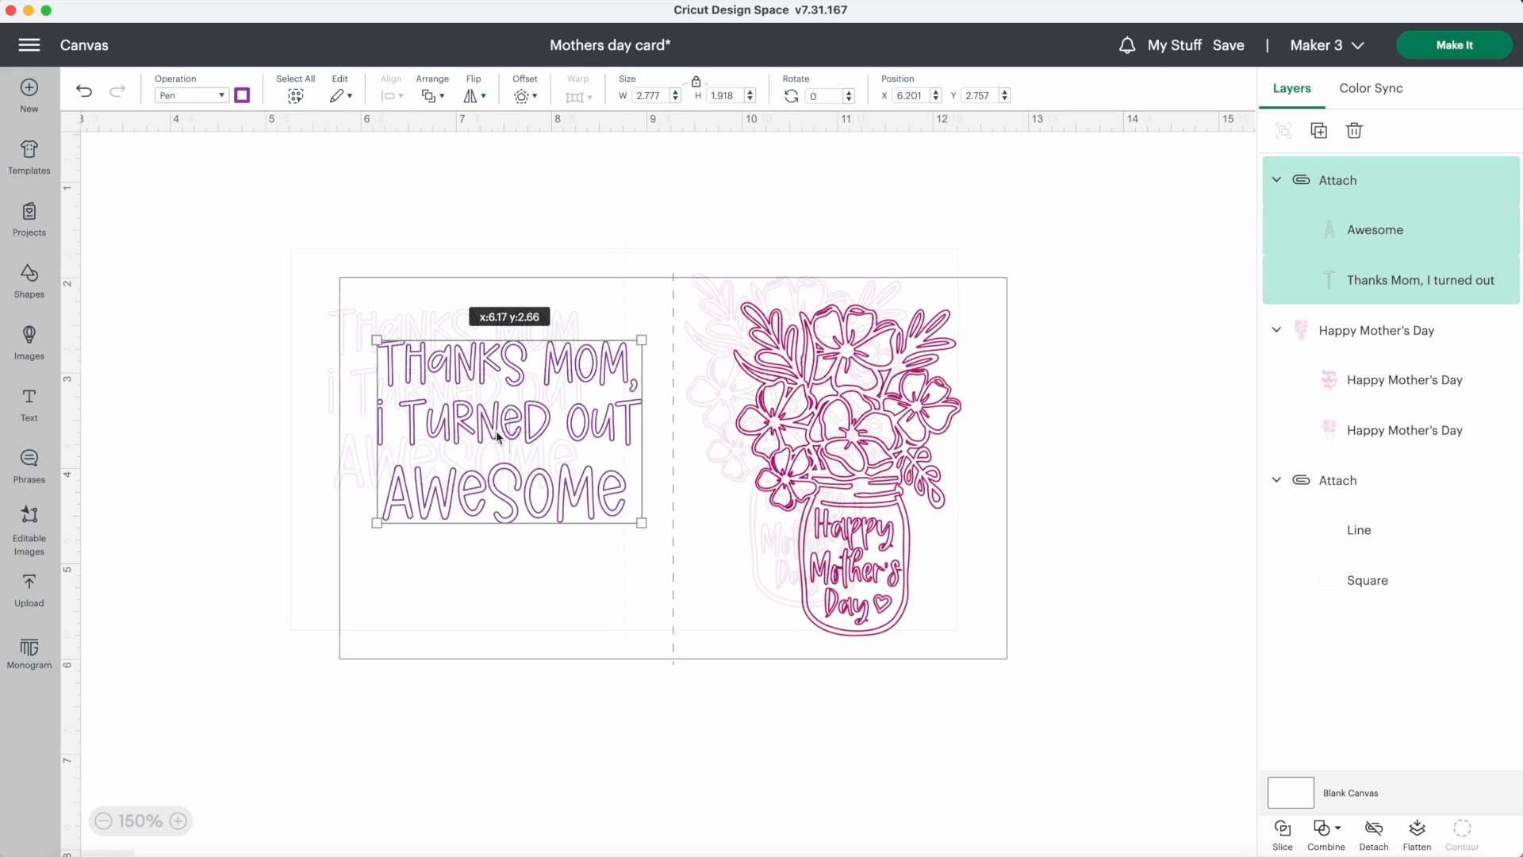
- Move the attached text off the card onto the empty canvas below its right half
click(124, 371)
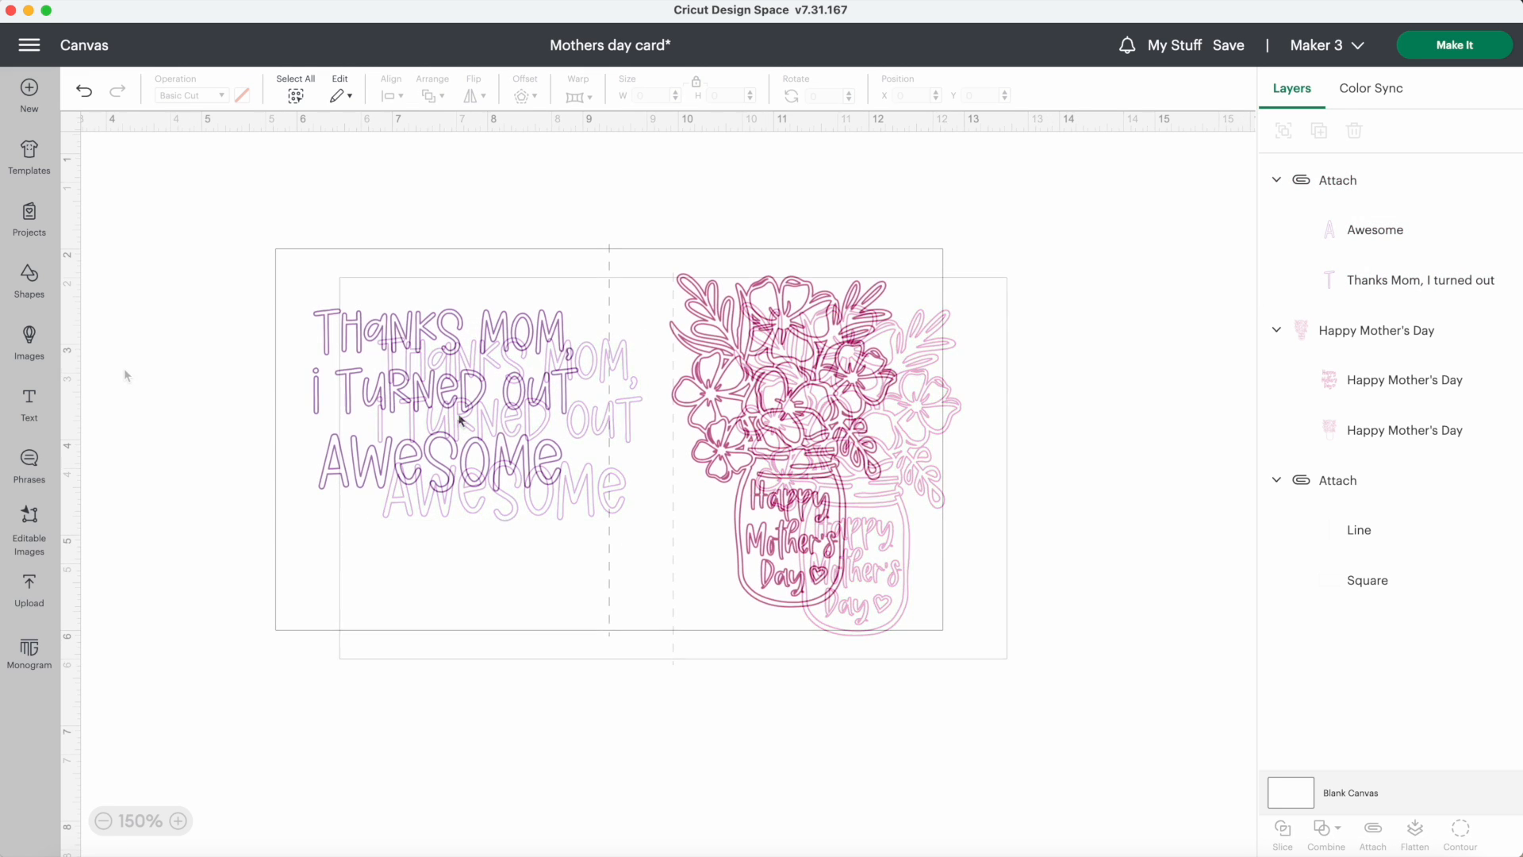
scroll(459, 418, down, 2)
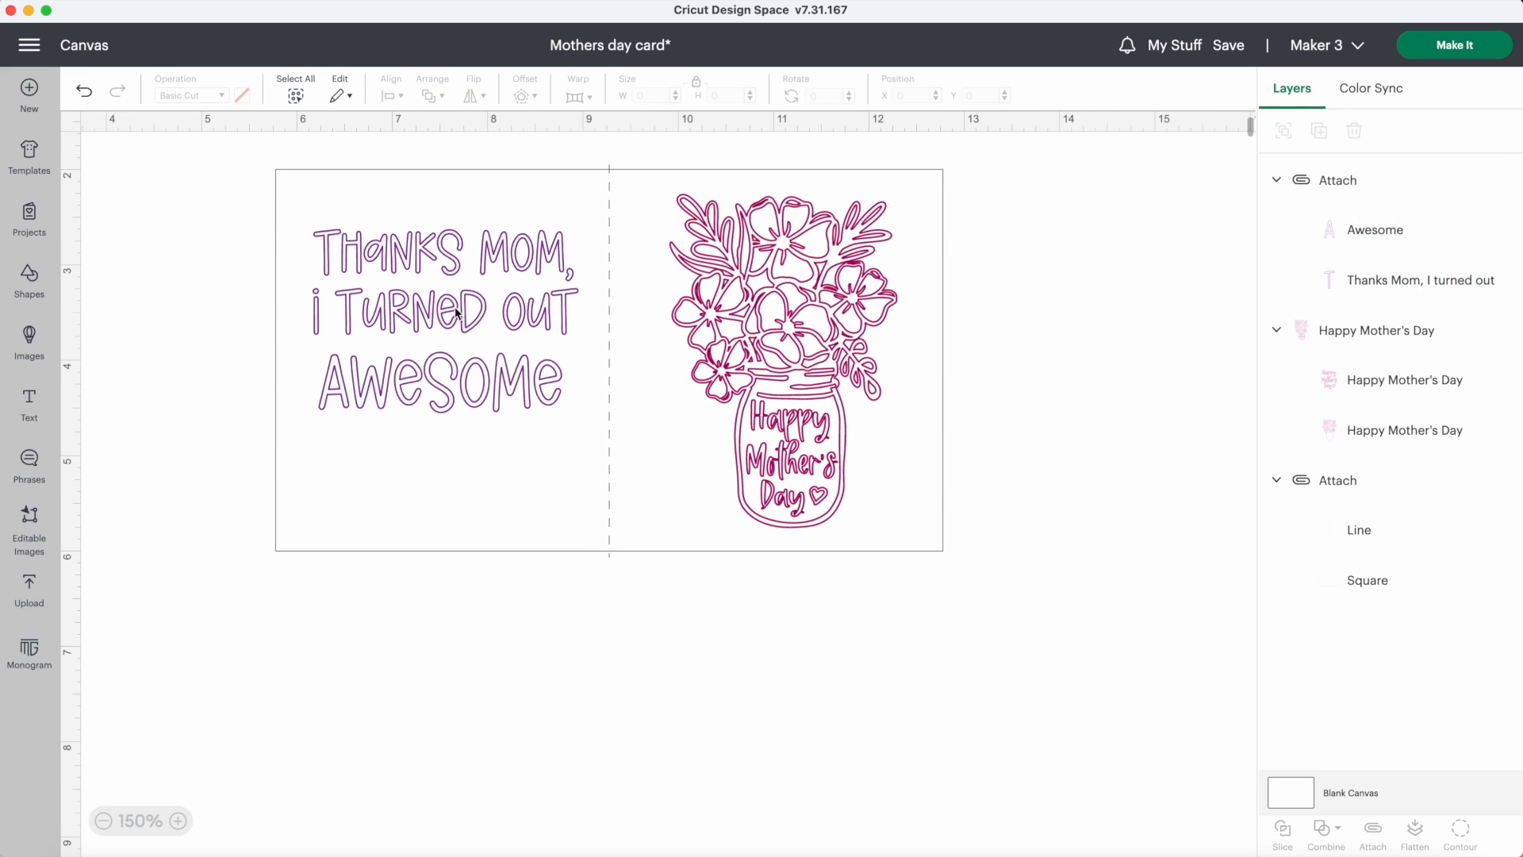
drag(457, 314, 816, 731)
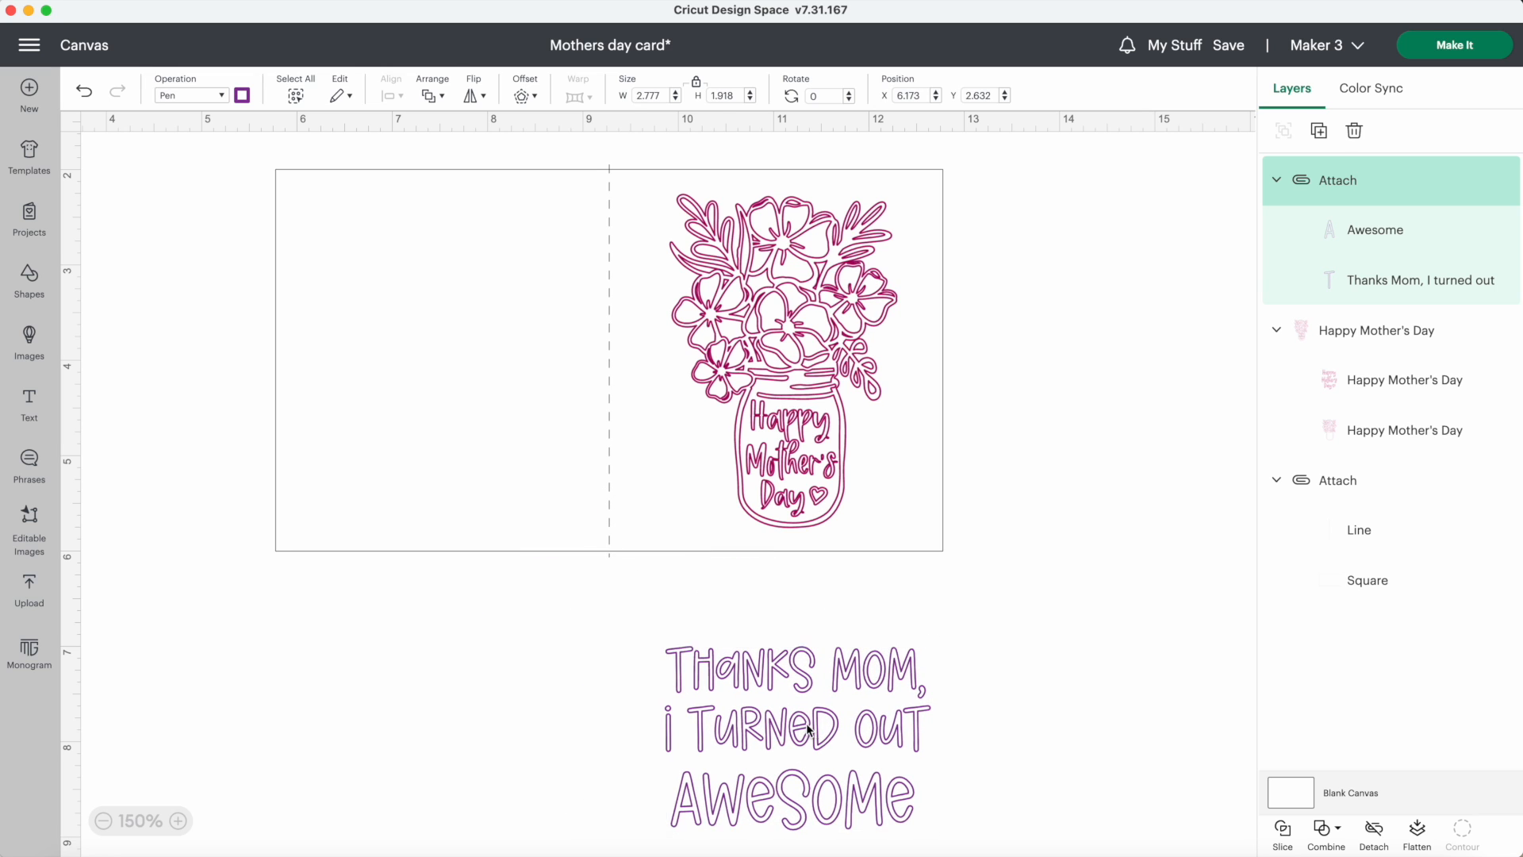
- Attach the flower jar image to the scored card base, leaving the text separate
click(1035, 273)
drag(1035, 272, 532, 419)
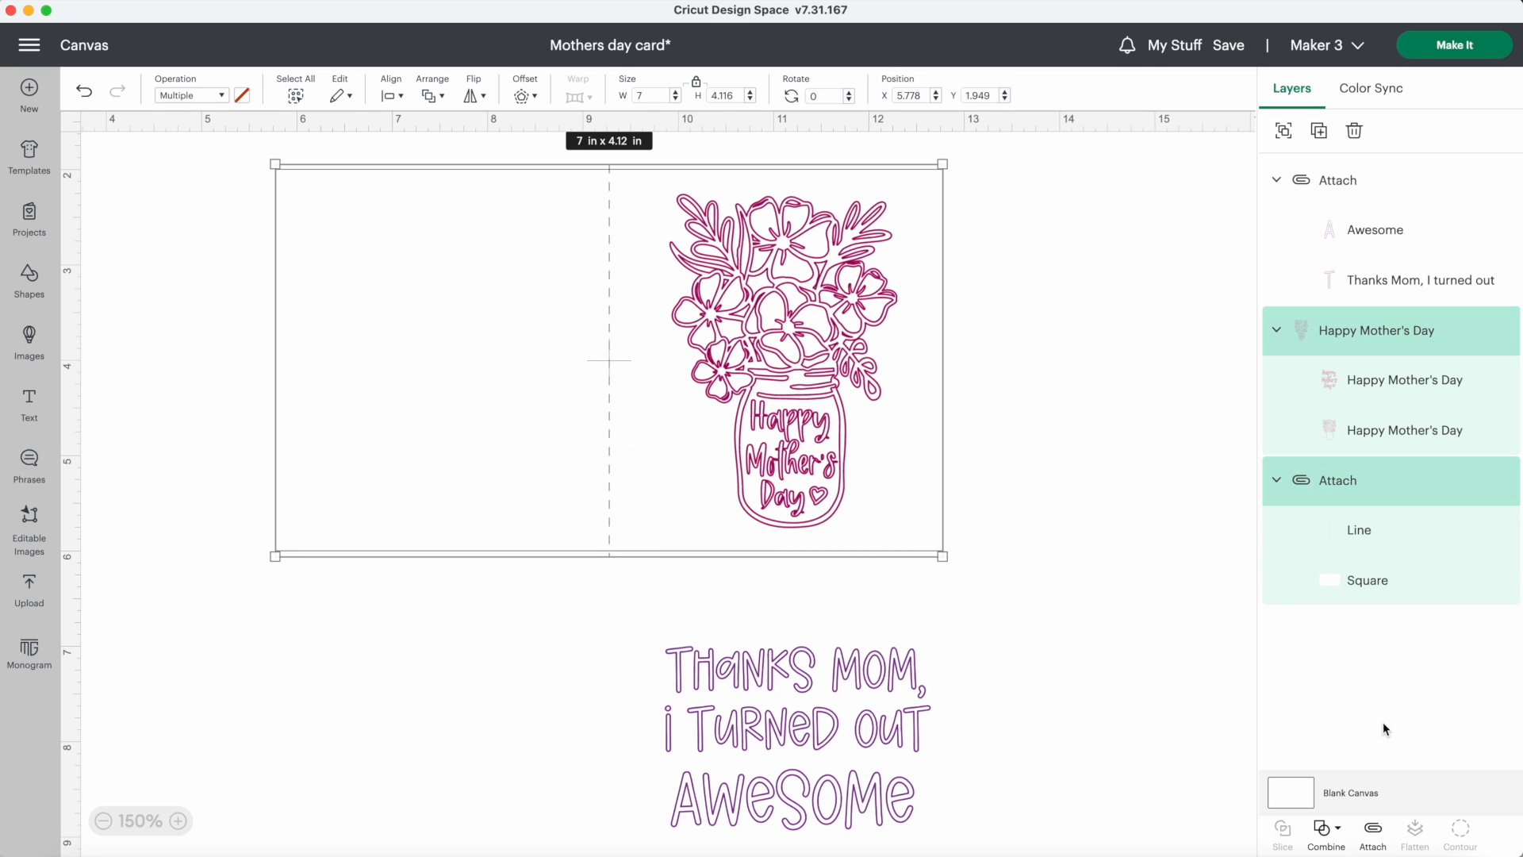
click(1375, 830)
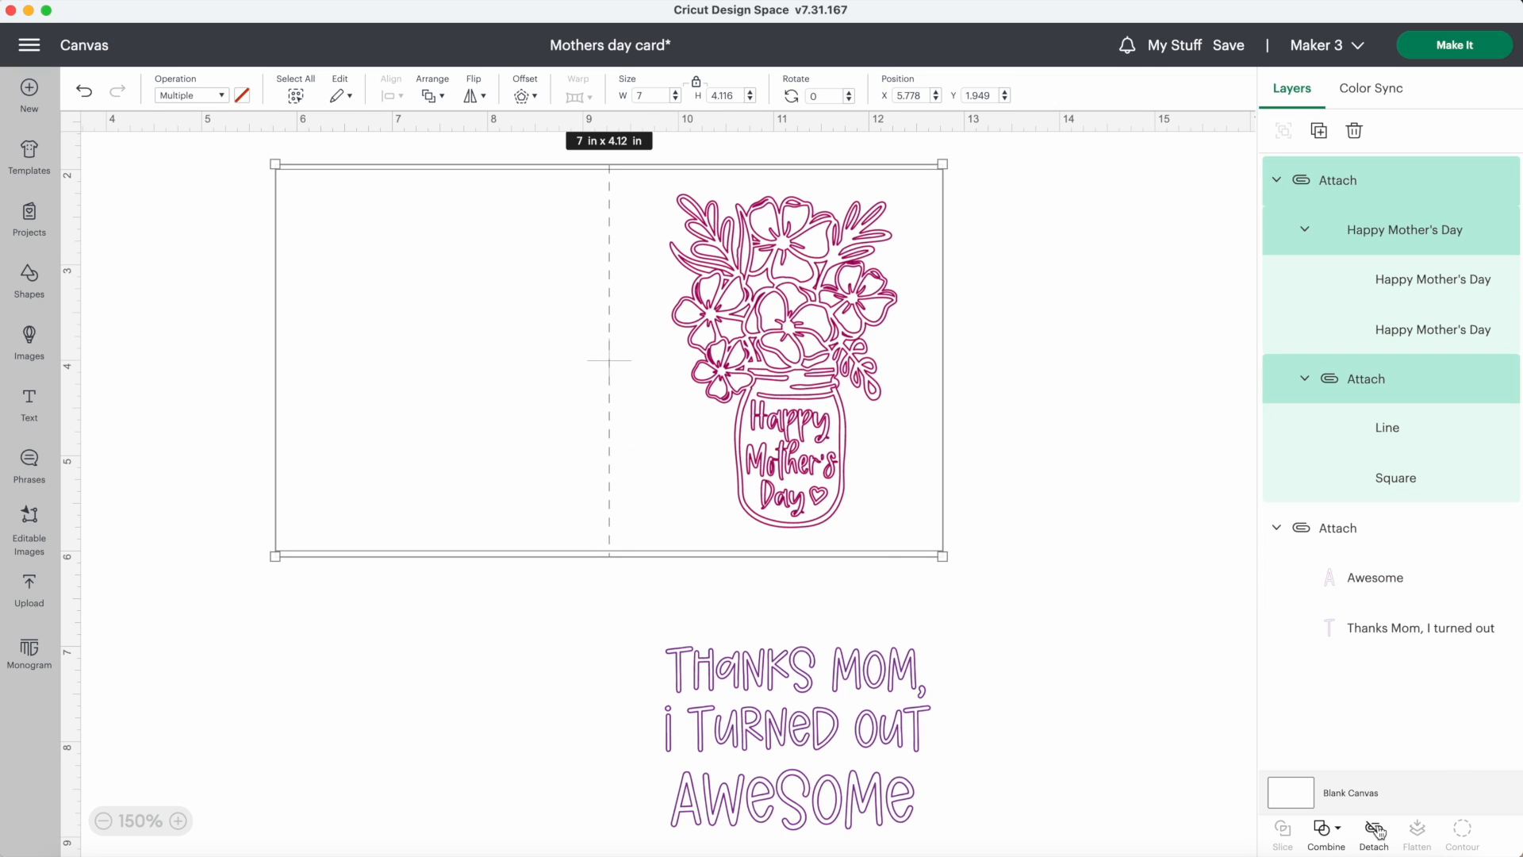
click(1055, 400)
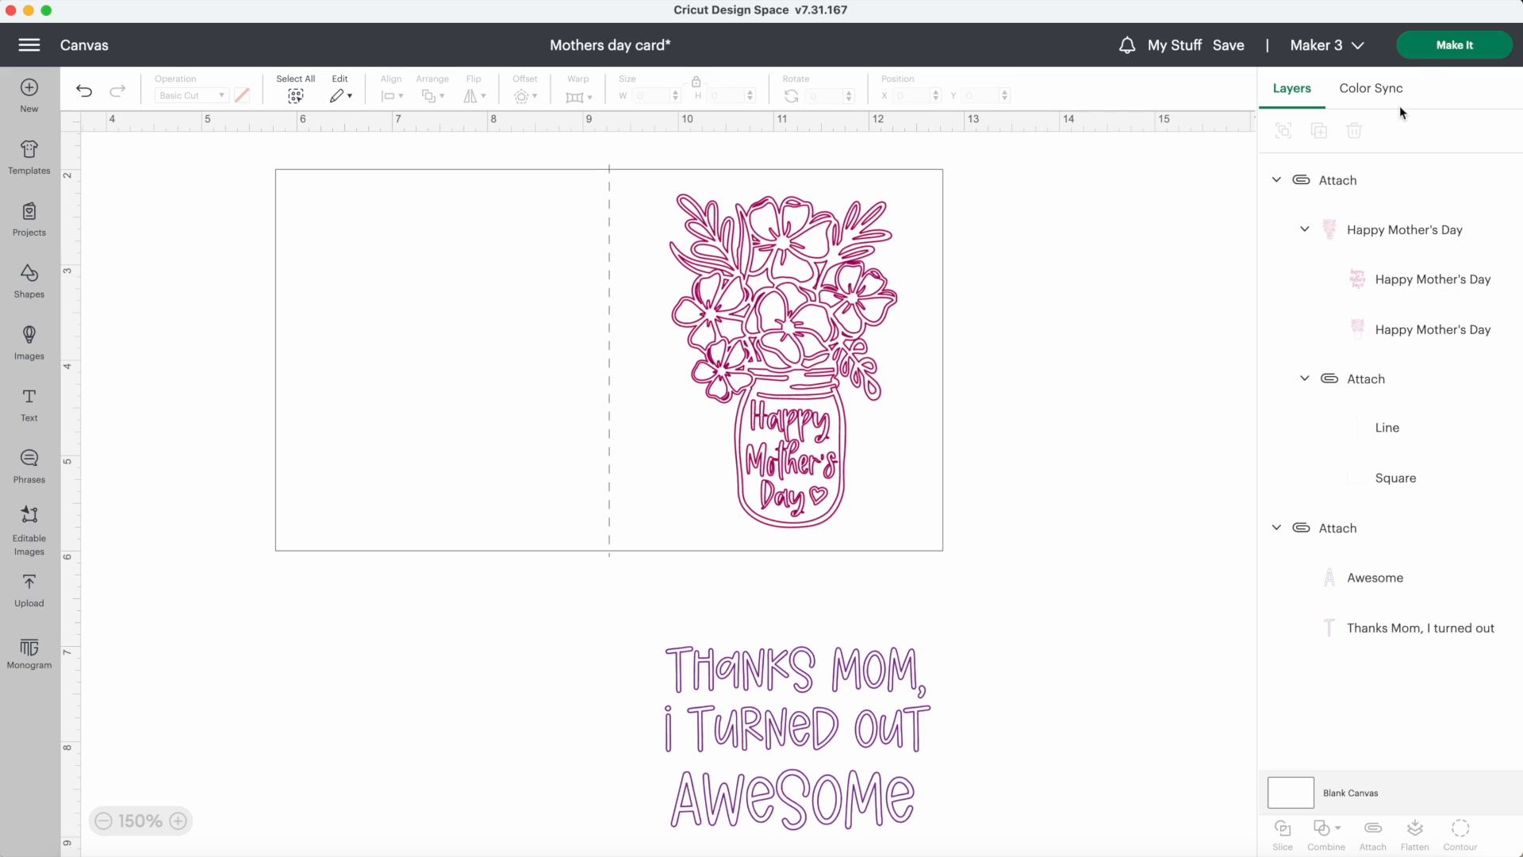
- Send the project to mat preparation, loading all materials on a 12 in x 12 in mat
click(1431, 57)
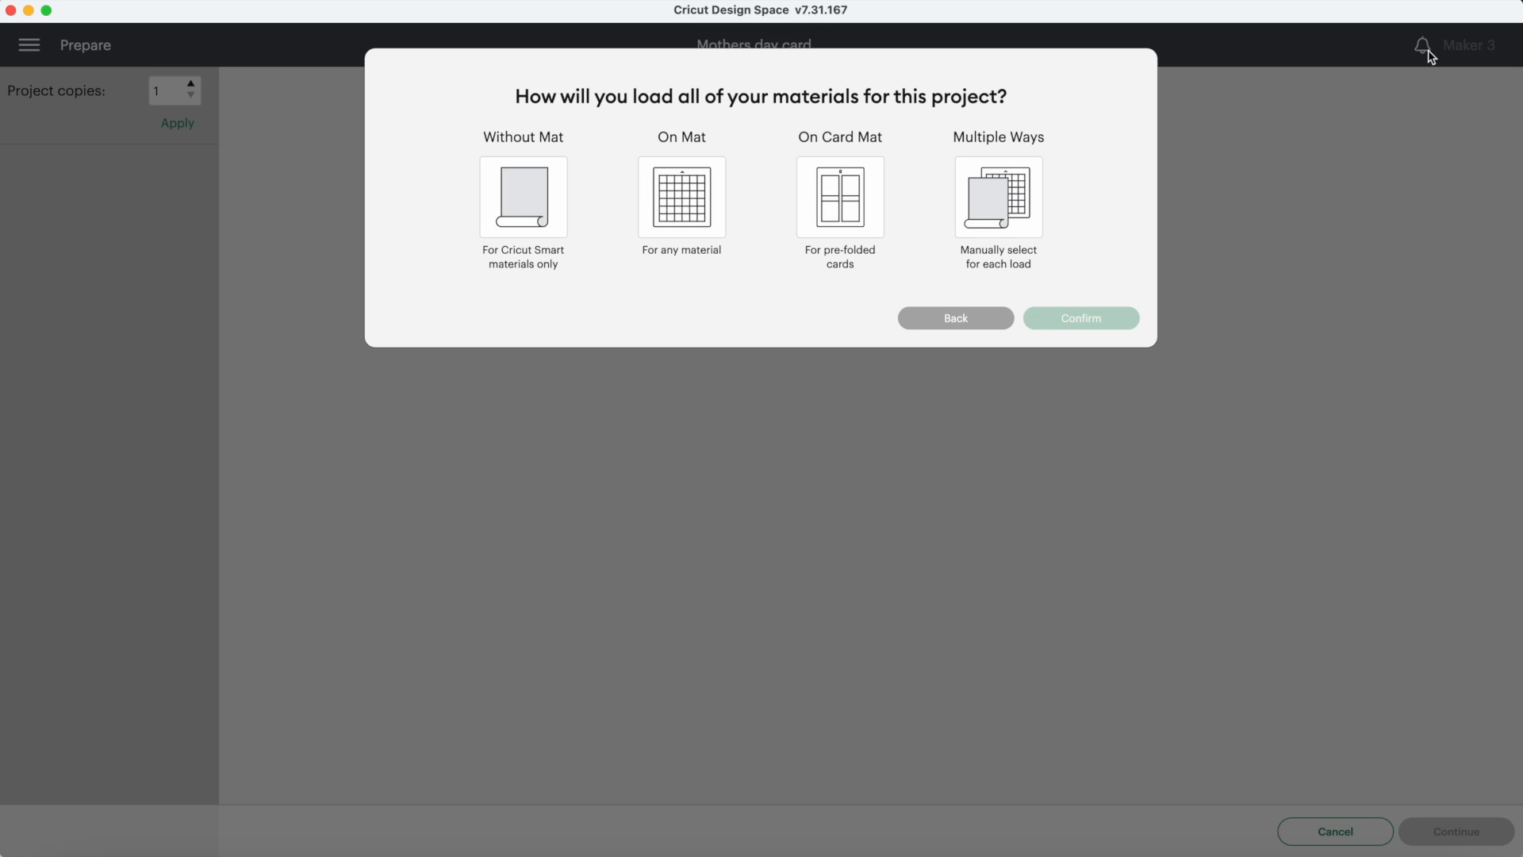
click(705, 198)
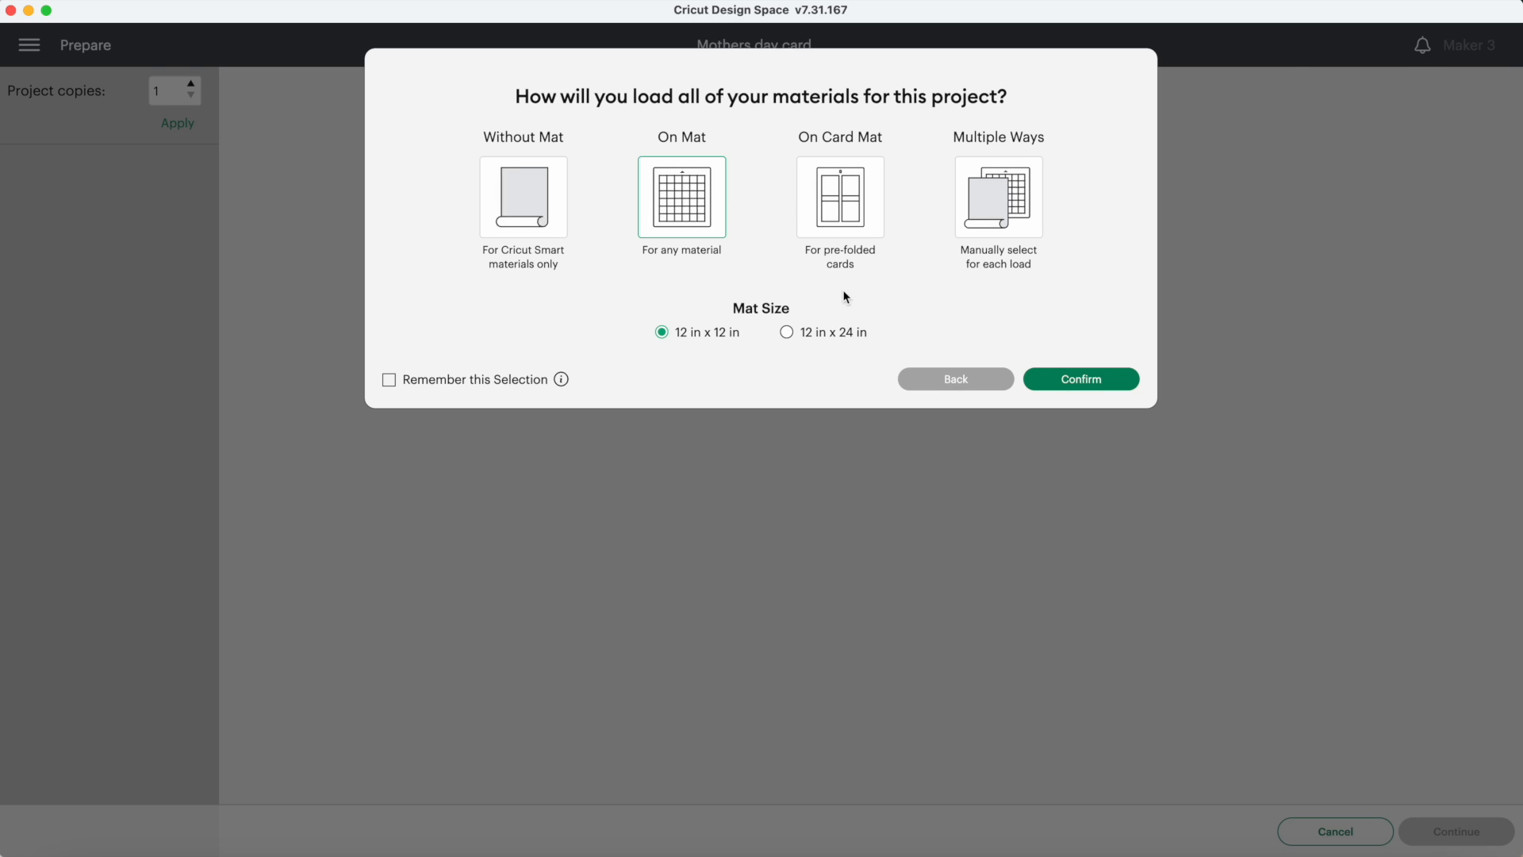
click(1058, 381)
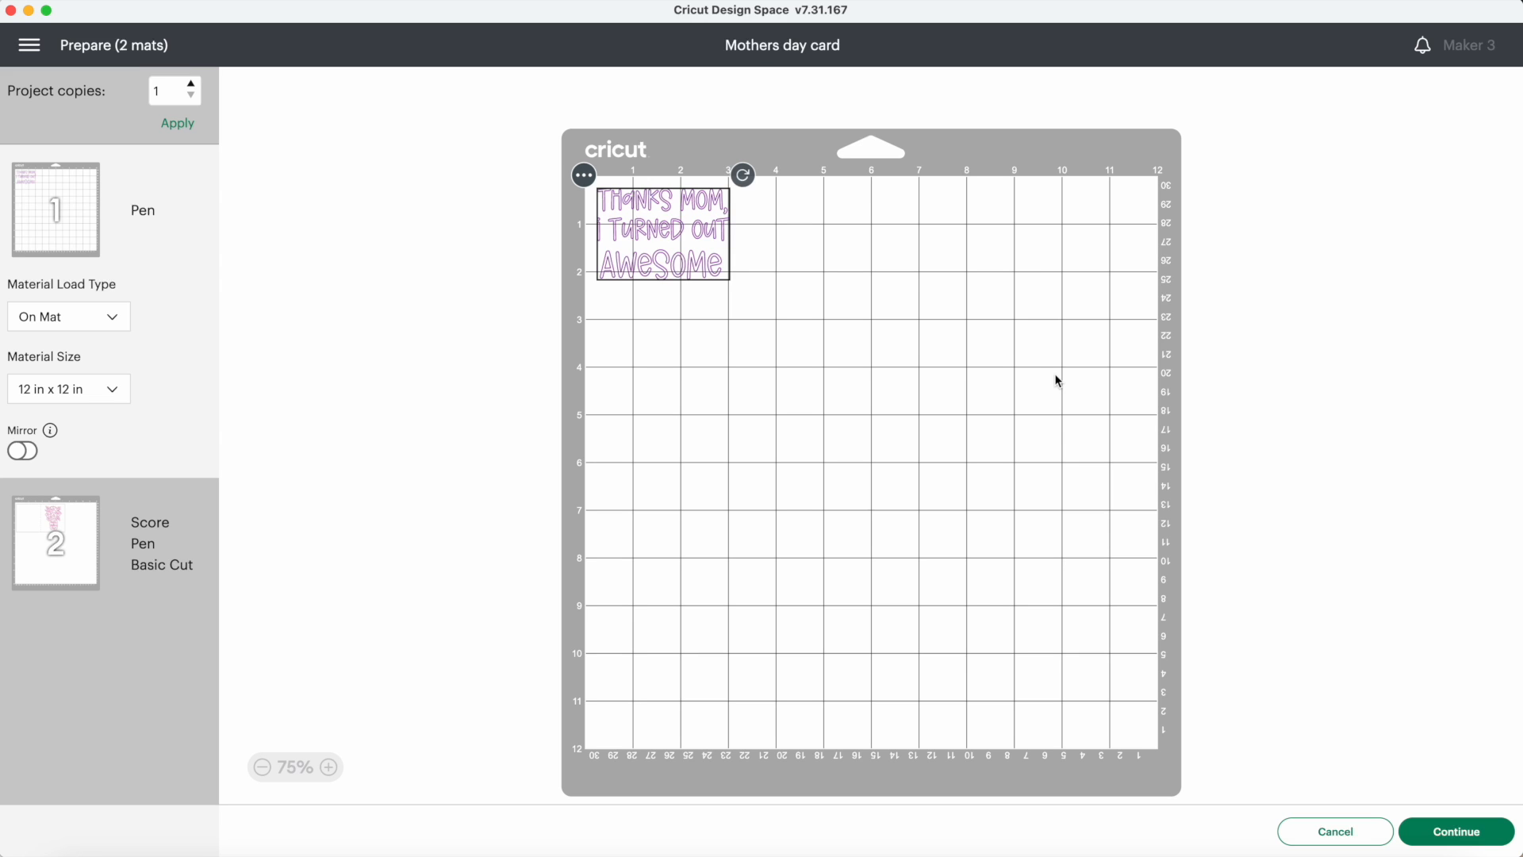
- Shift the text toward the middle of its mat and transfer it to the mat holding the card
drag(645, 236, 821, 296)
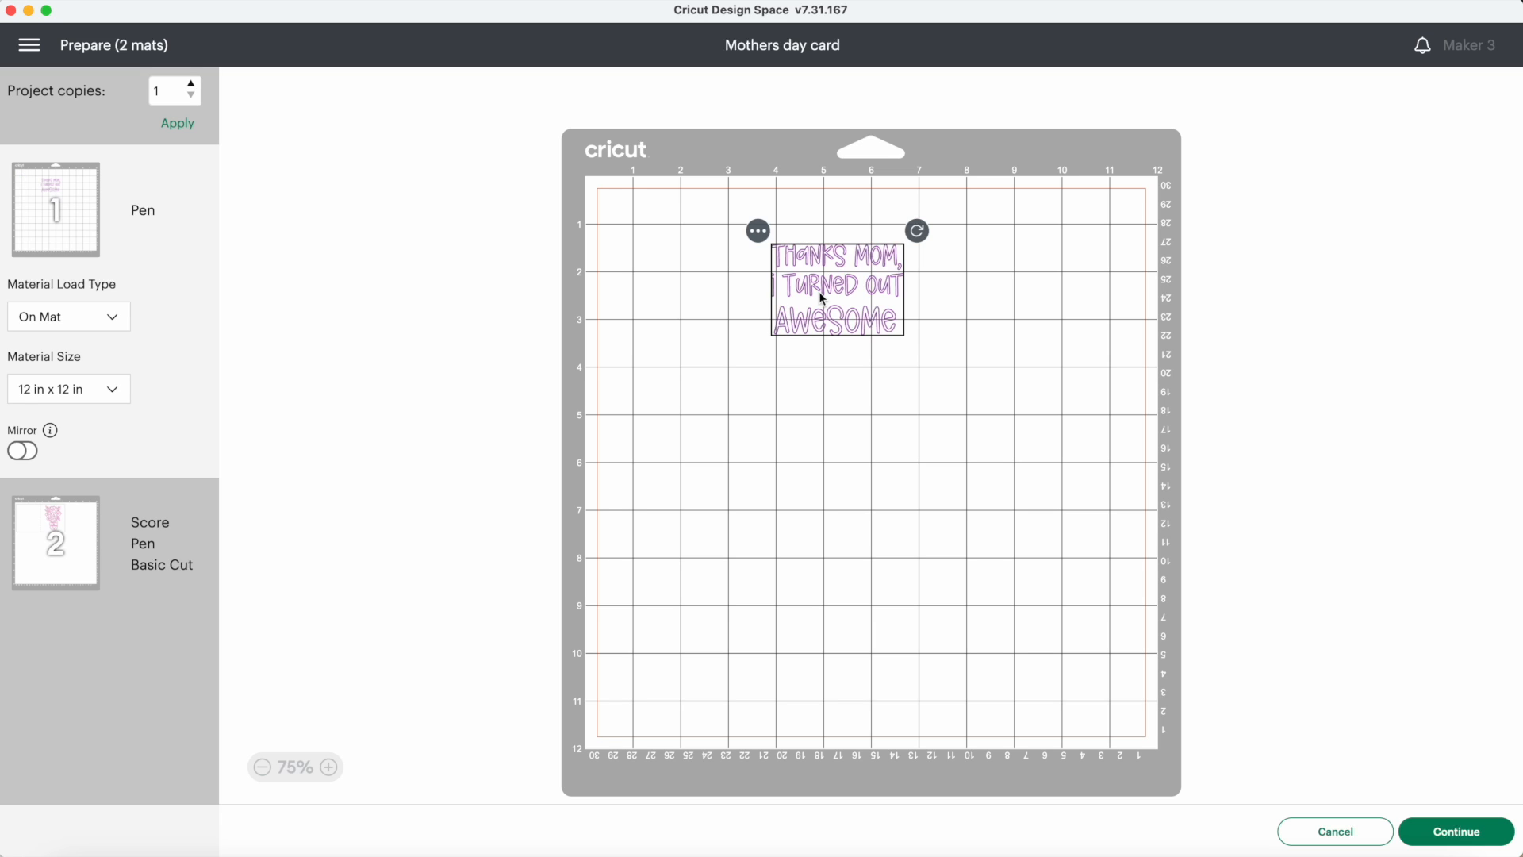
click(760, 233)
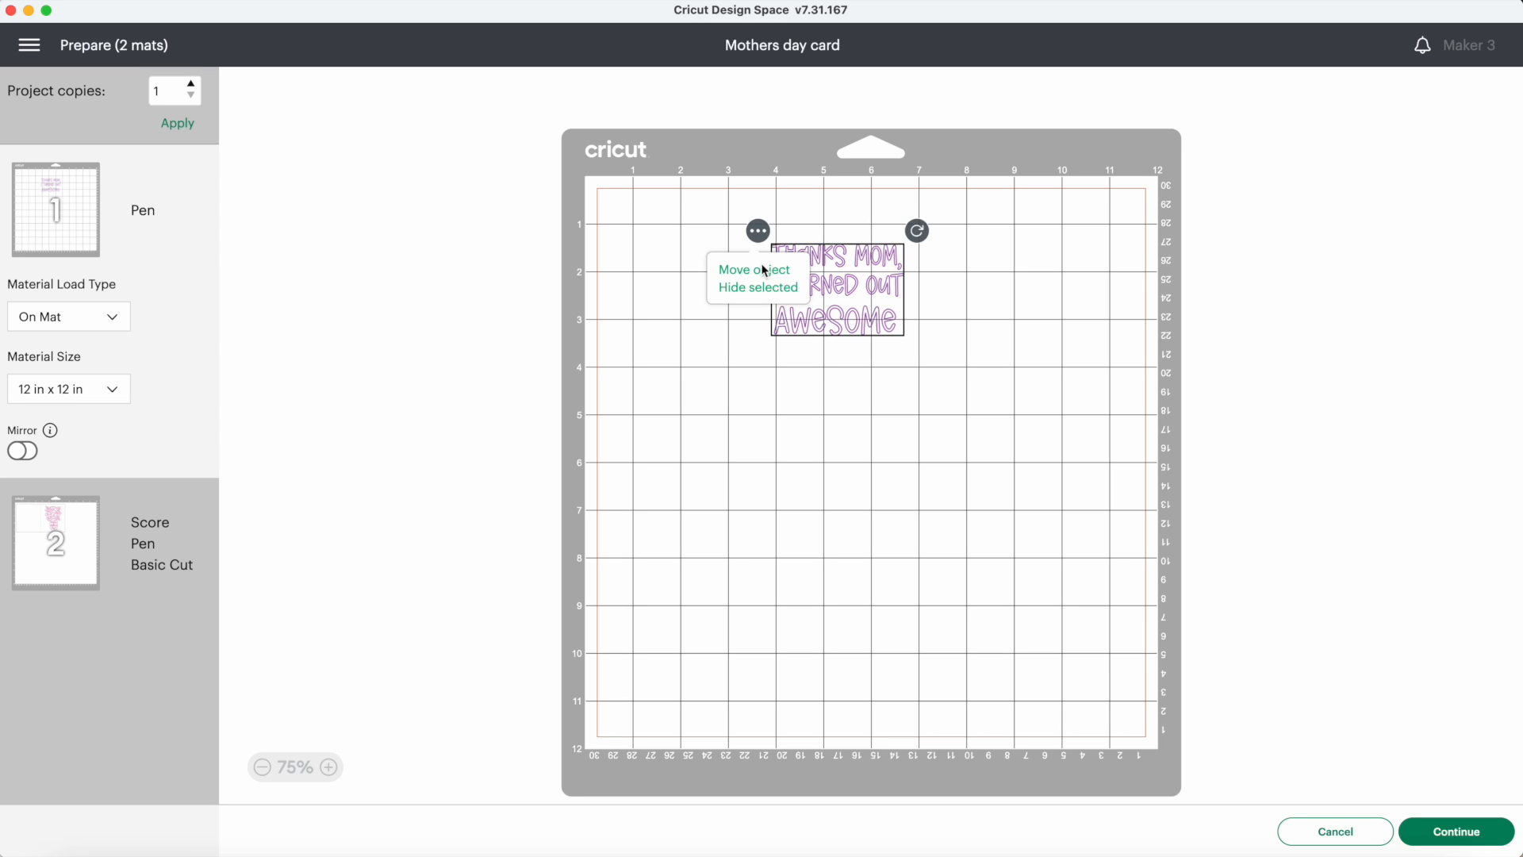
click(763, 270)
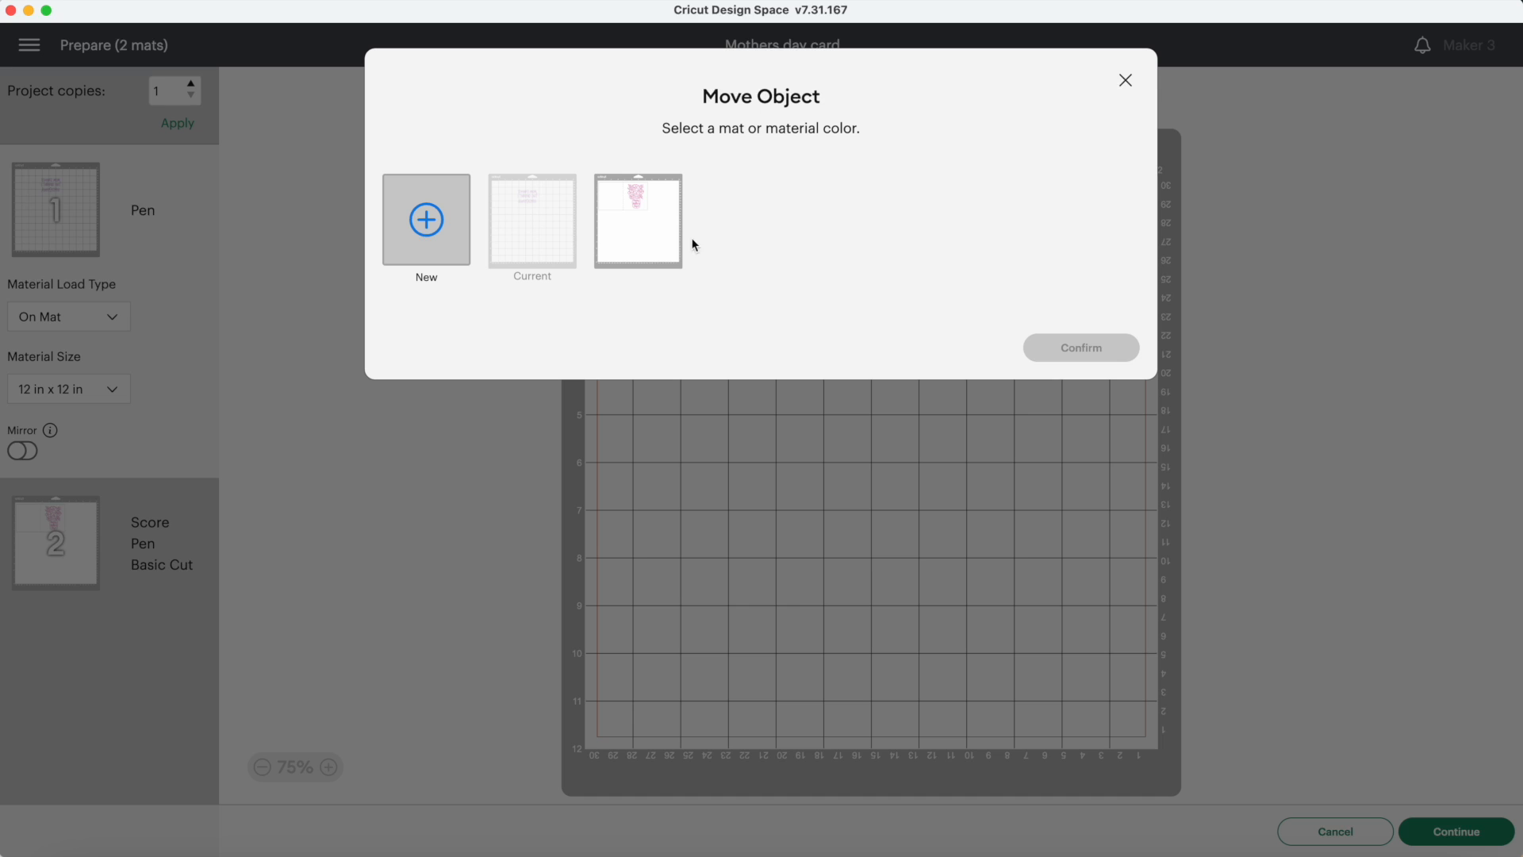
click(666, 238)
click(1063, 352)
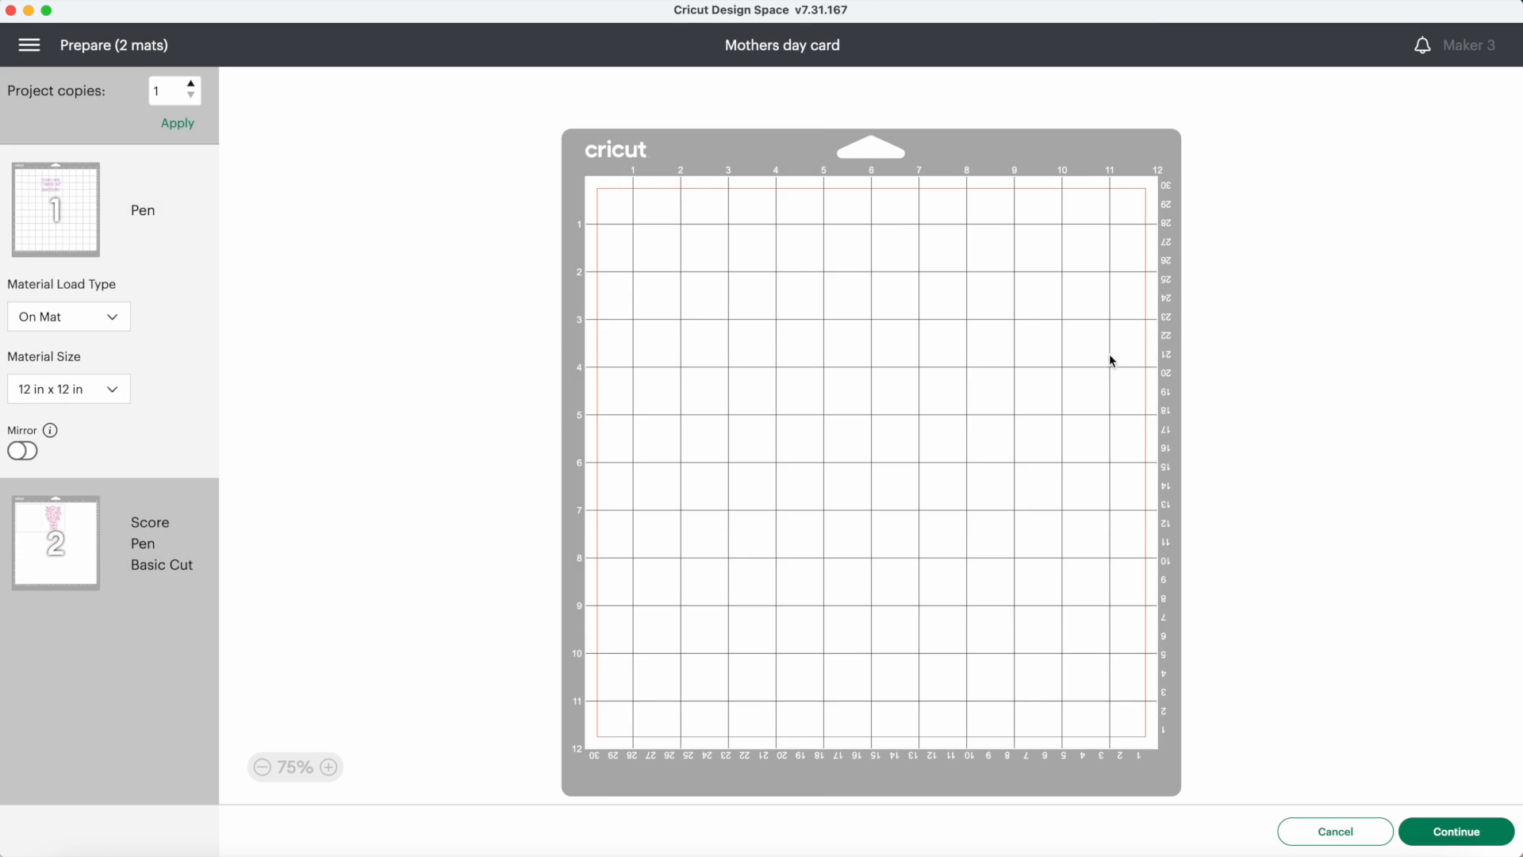
- Position the text over the flower jar on the card's right half, and transfer it back to the first mat
drag(800, 328, 788, 343)
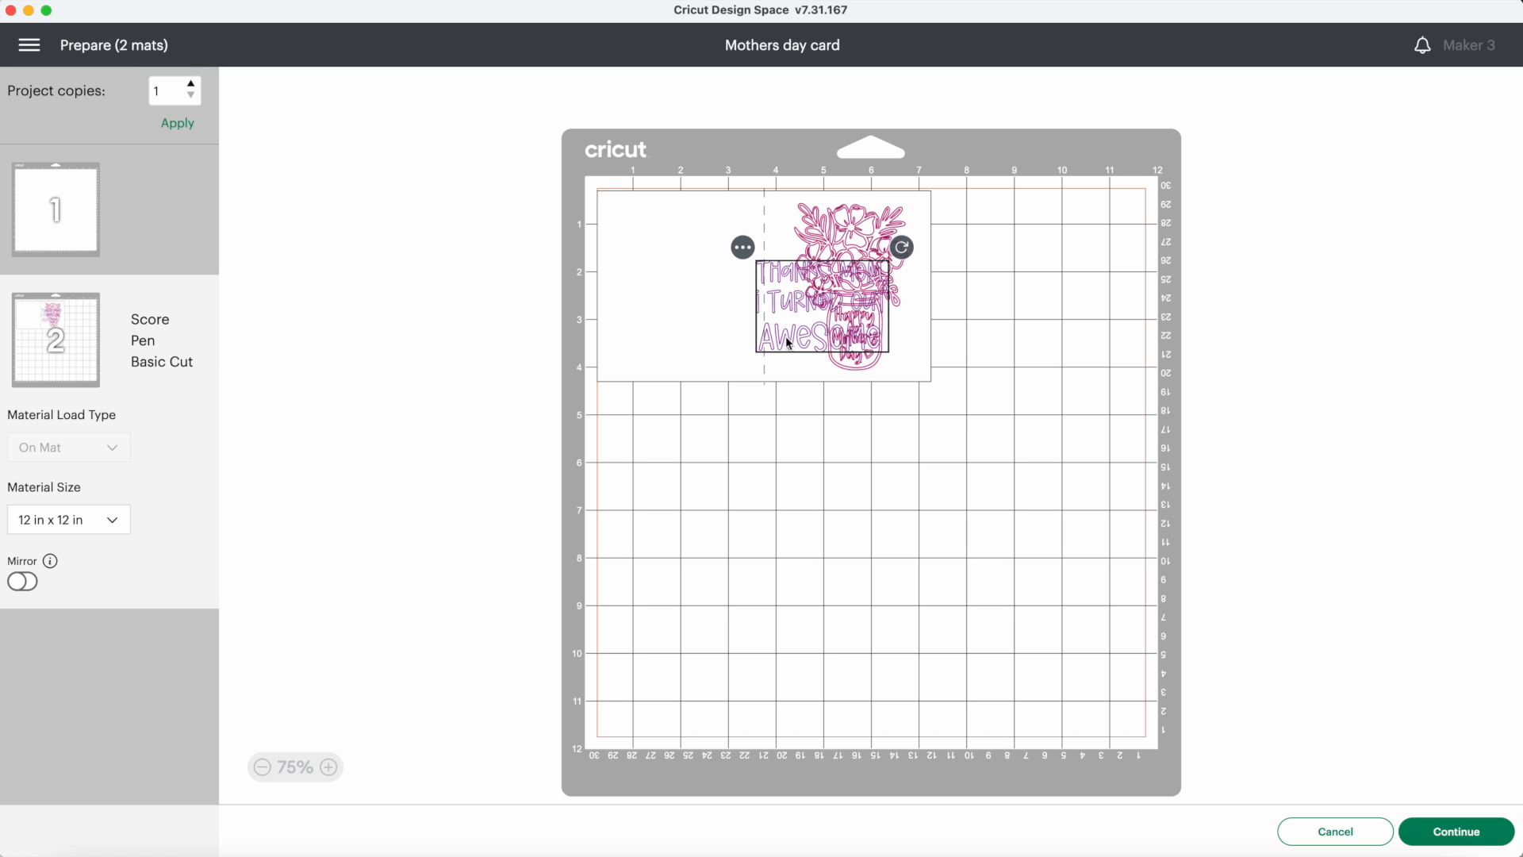
drag(788, 342, 812, 307)
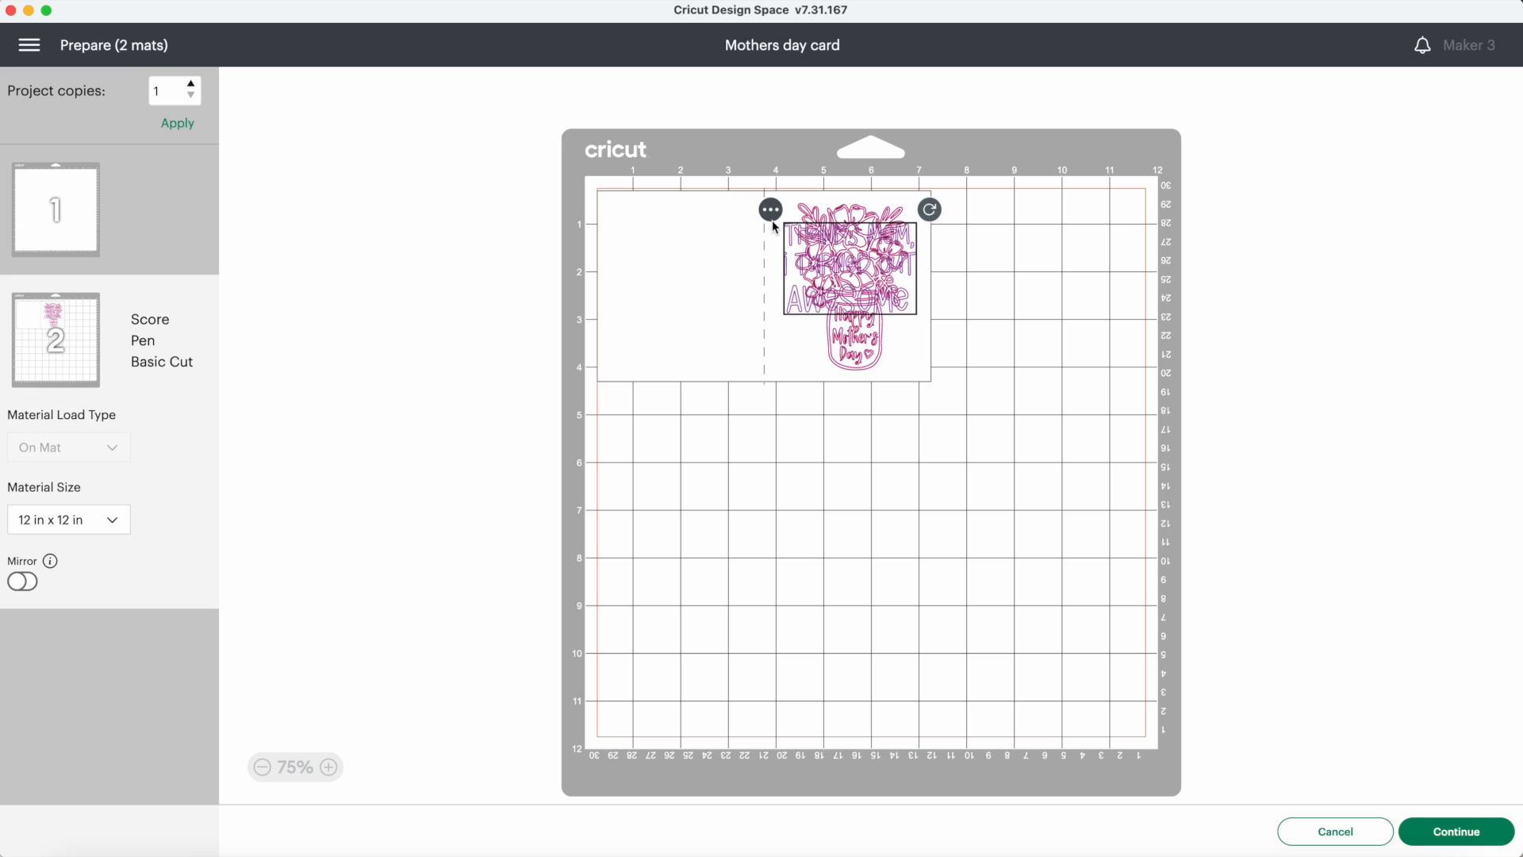
click(772, 211)
click(783, 251)
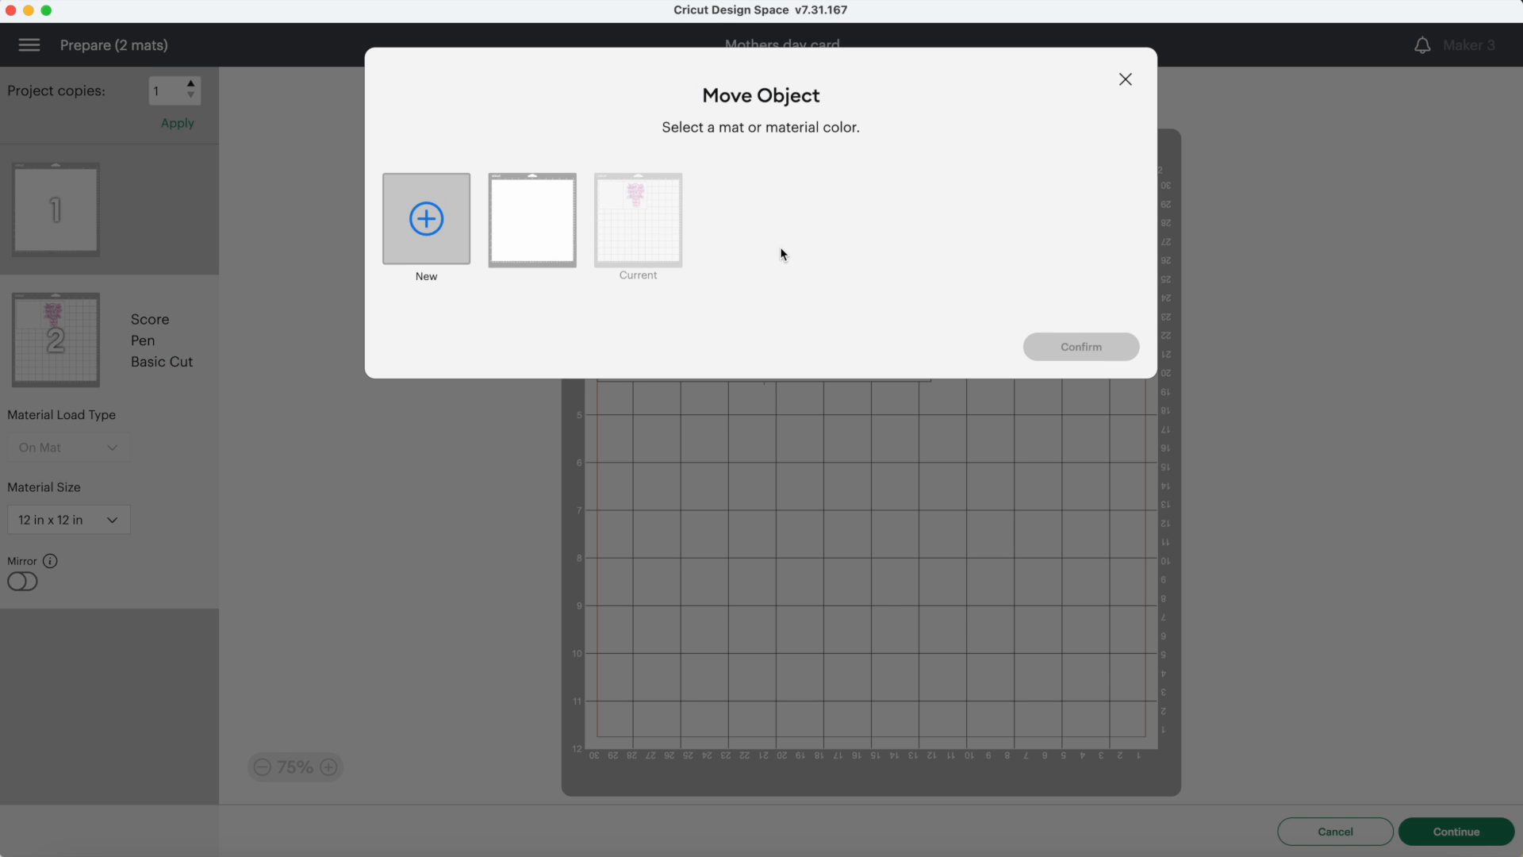
click(537, 224)
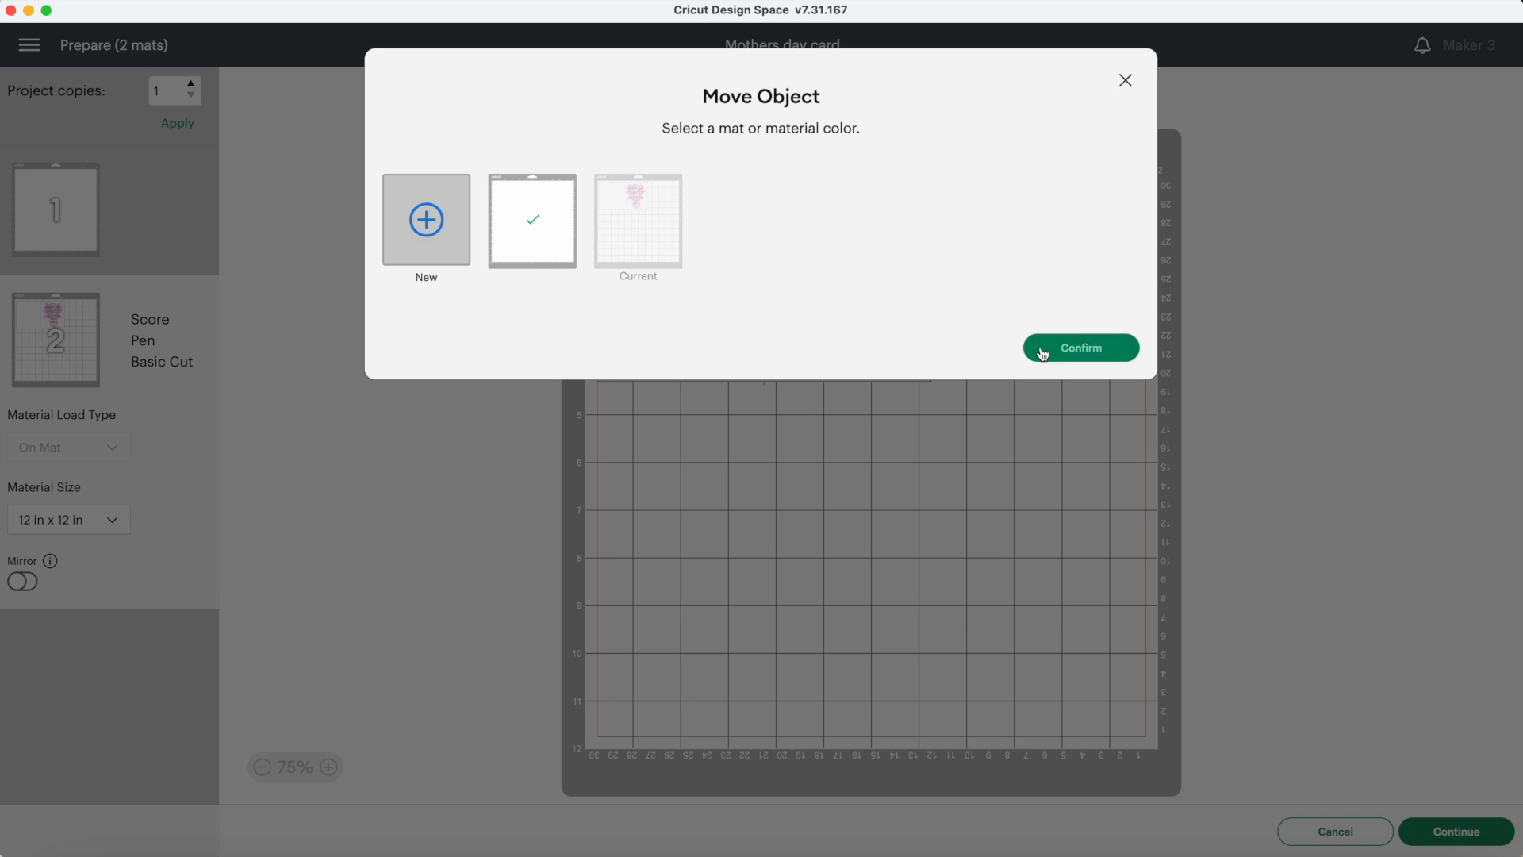
click(1042, 347)
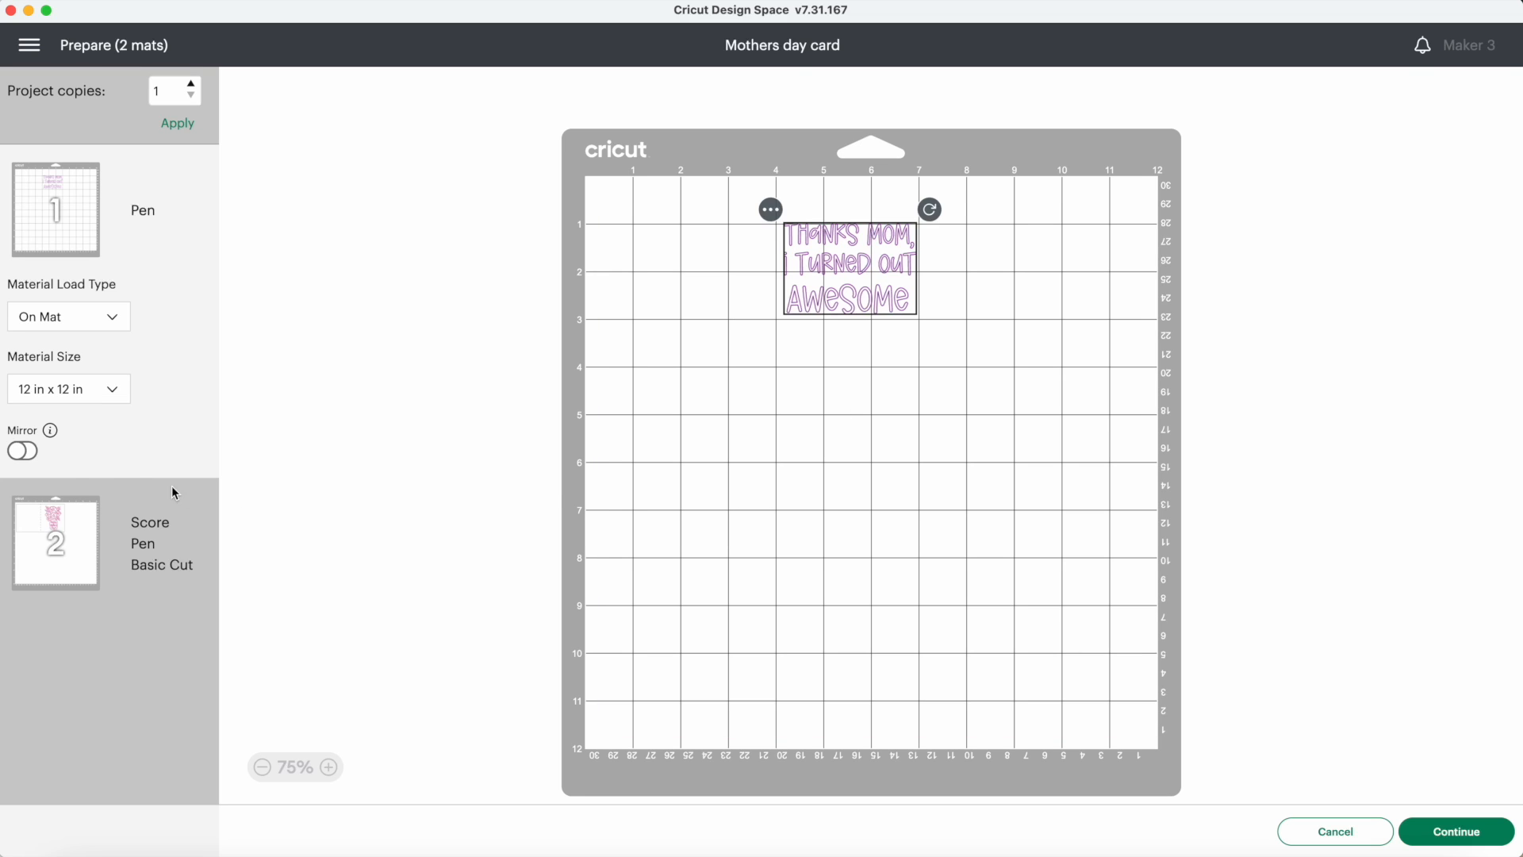
- Check the card's mat layout, continue to the make stage and set the base material to Light Cardstock – 65 lb (176 gsm)
click(85, 560)
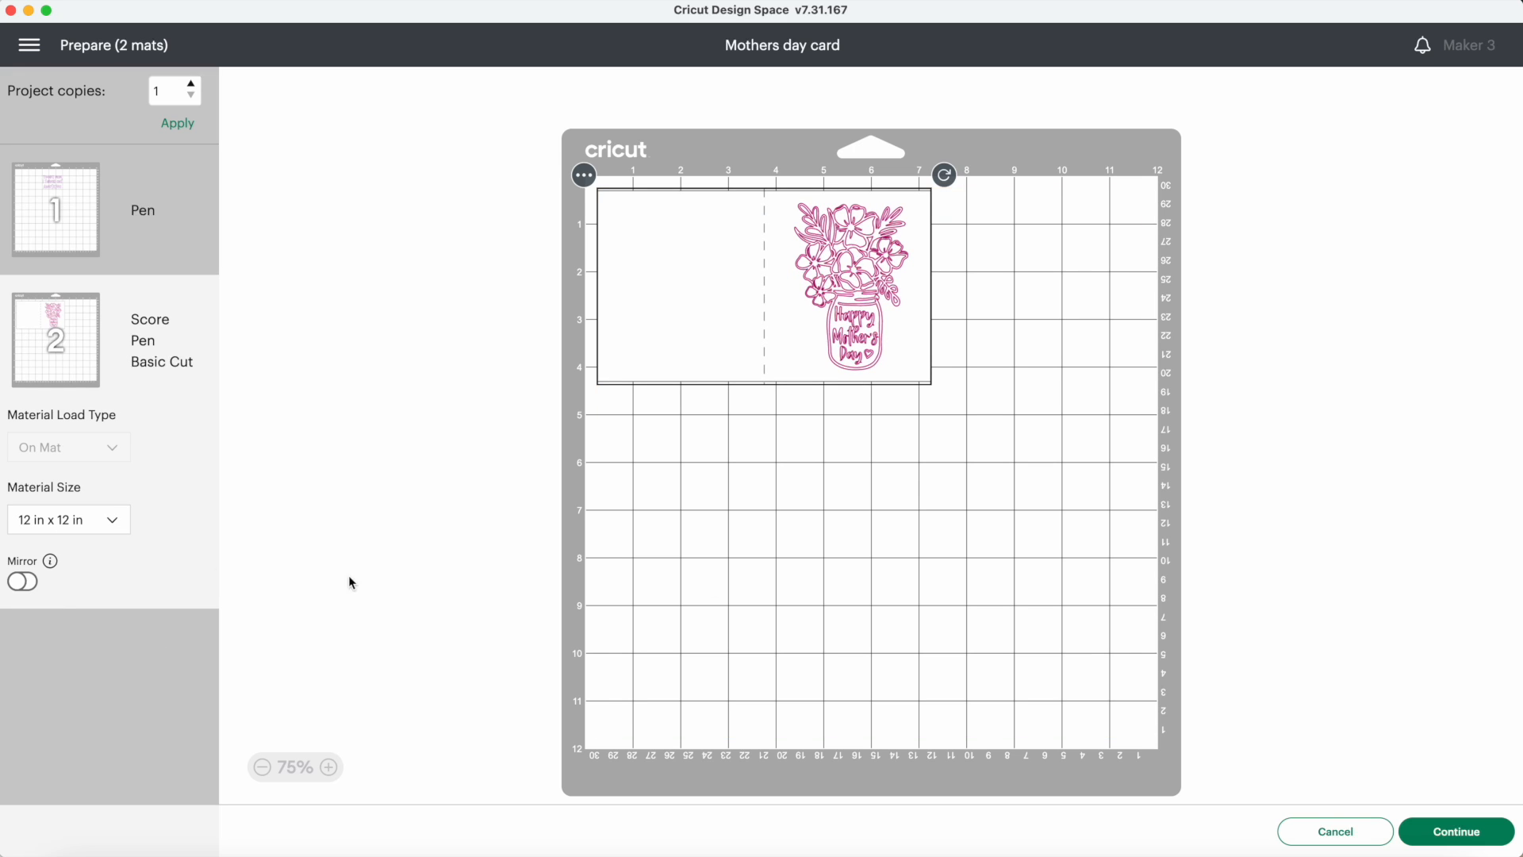
click(1440, 829)
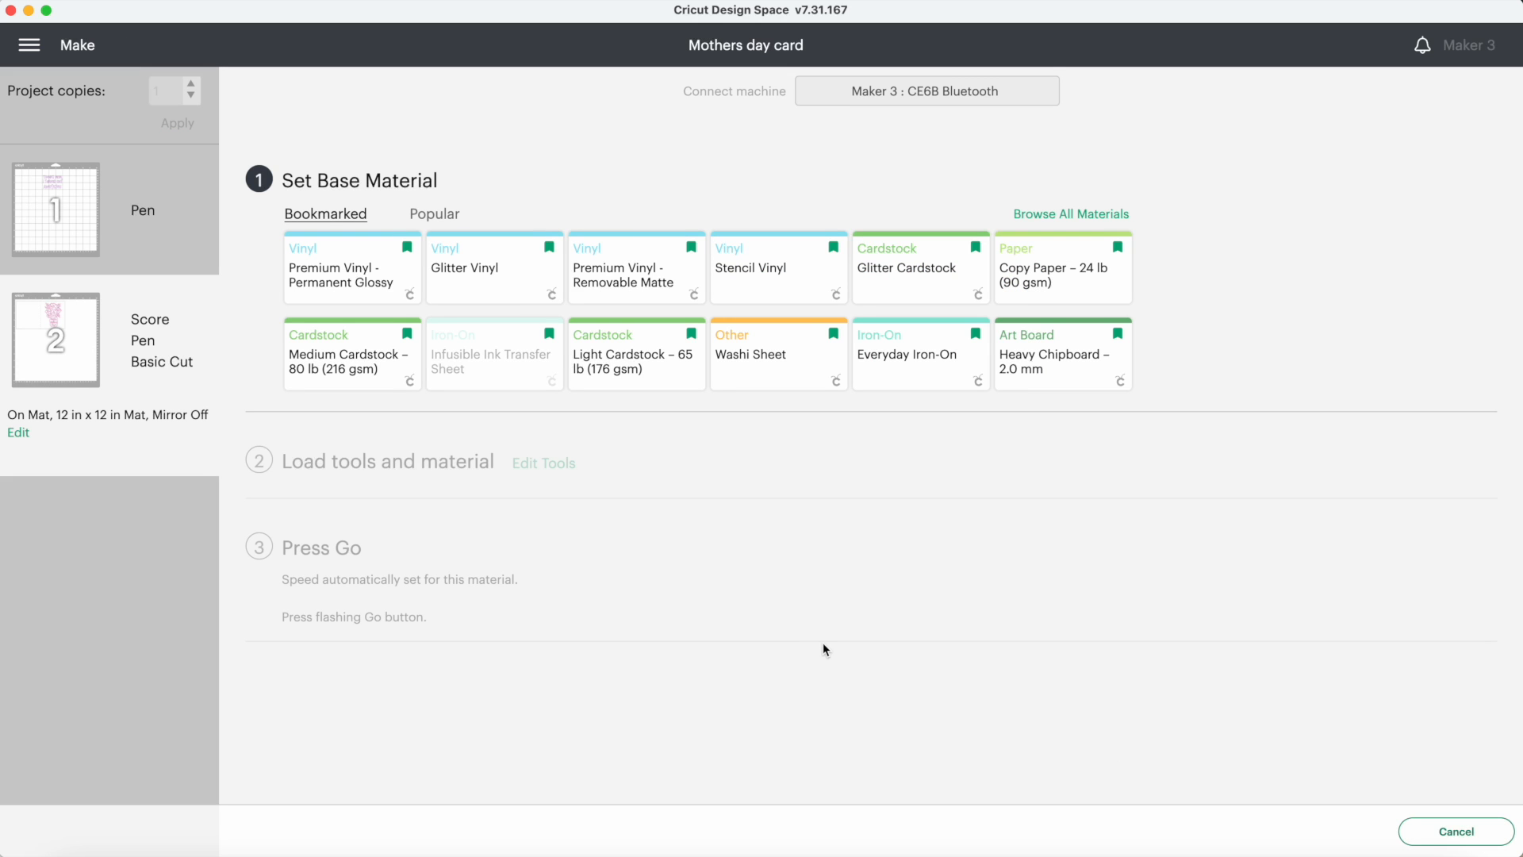
click(646, 352)
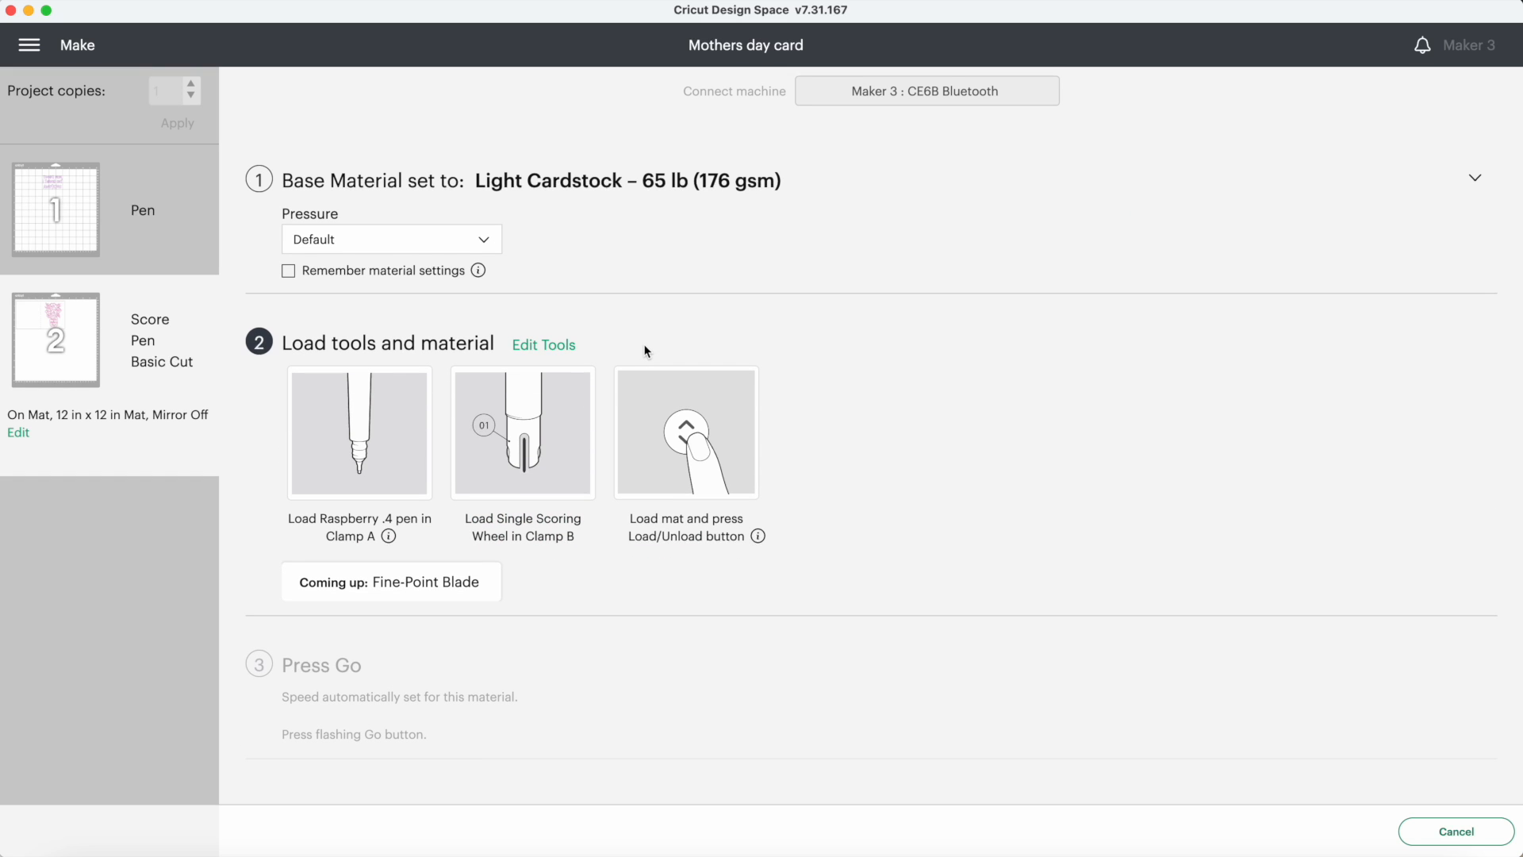